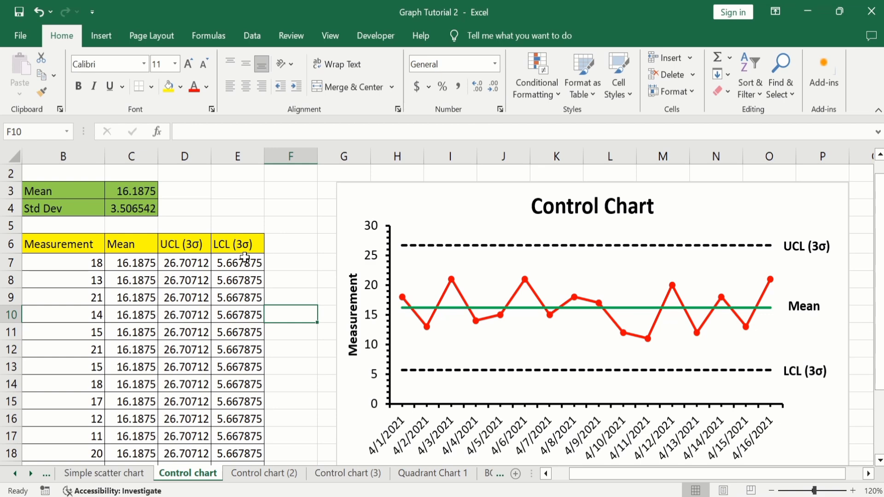
- On the "Control chart (2)" sheet, calculate the mean of the measurements in C3 with =AVERAGE(B7:B22)
{"action": "mouse_move", "coordinate": [446, 314]}
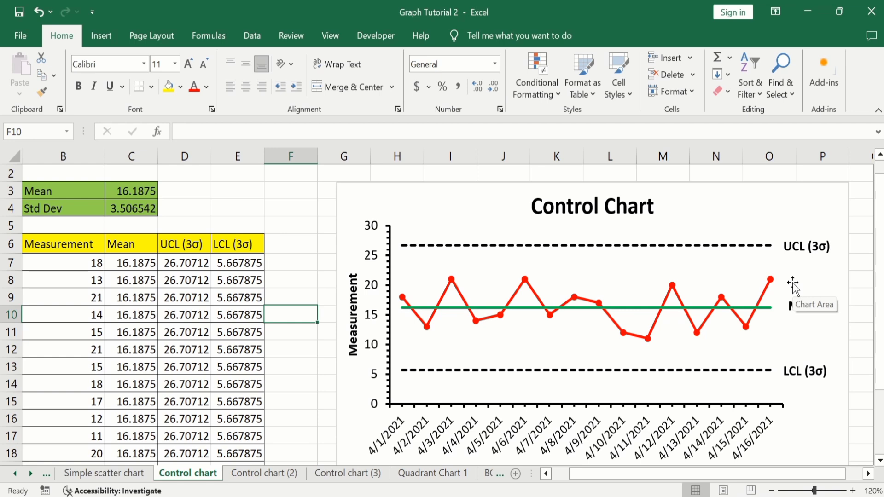
{"action": "key", "text": "ctrl+Page_Down"}
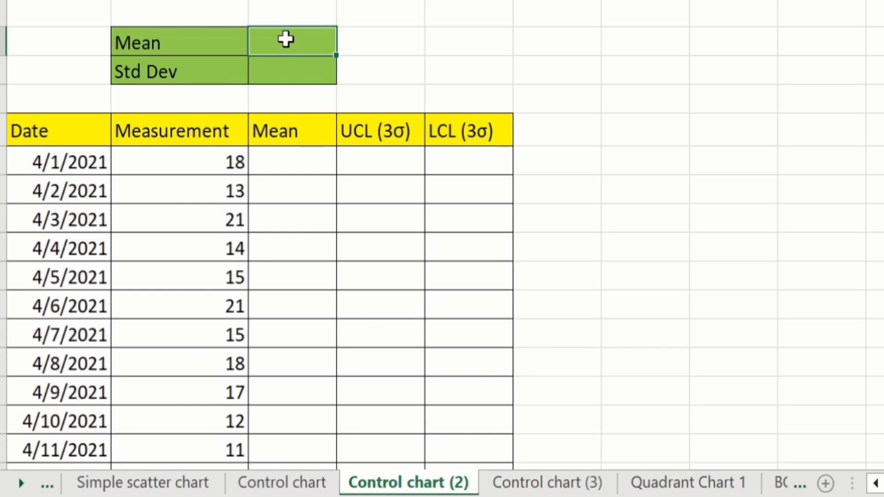
{"action": "type", "text": "="}
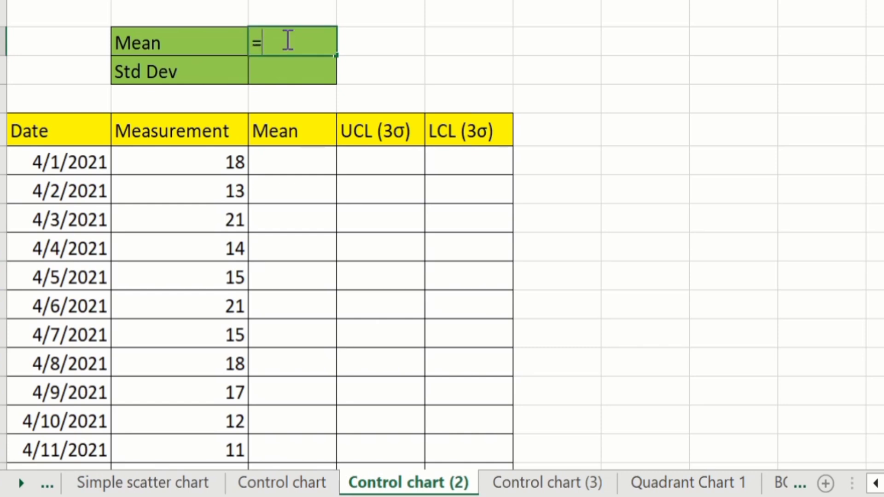
{"action": "type", "text": "aver"}
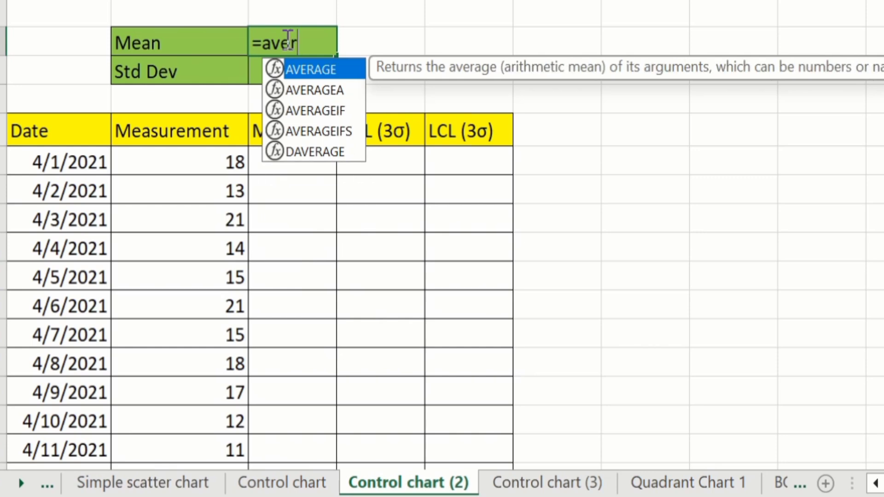
{"action": "double_click", "coordinate": [322, 71]}
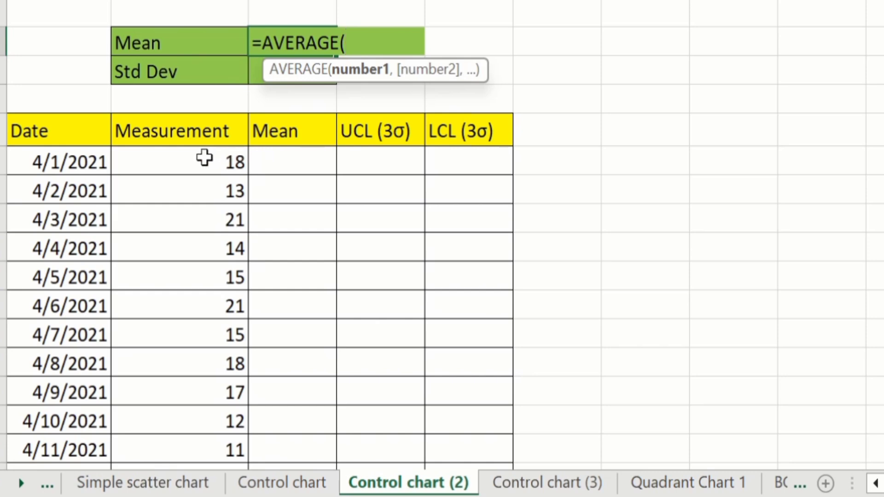
{"action": "left_click_drag", "start_coordinate": [204, 158], "coordinate": [193, 419]}
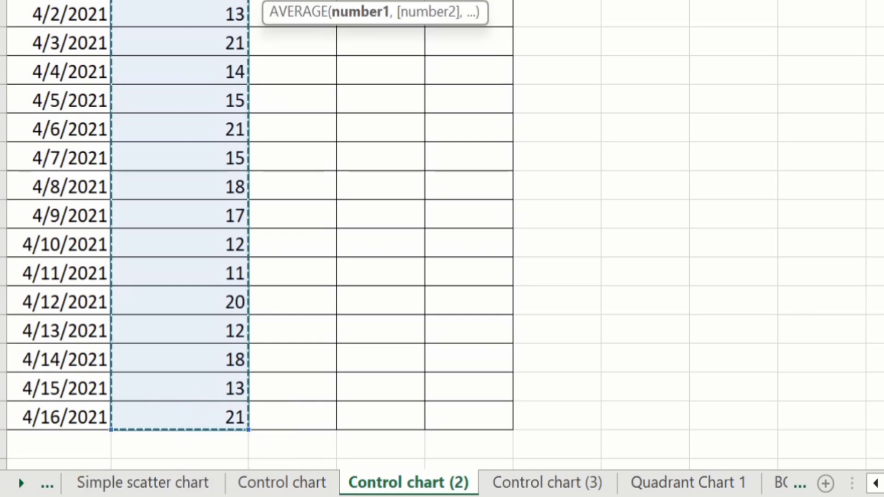
{"action": "scroll", "coordinate": [442, 230], "scroll_direction": "up", "scroll_amount": 2}
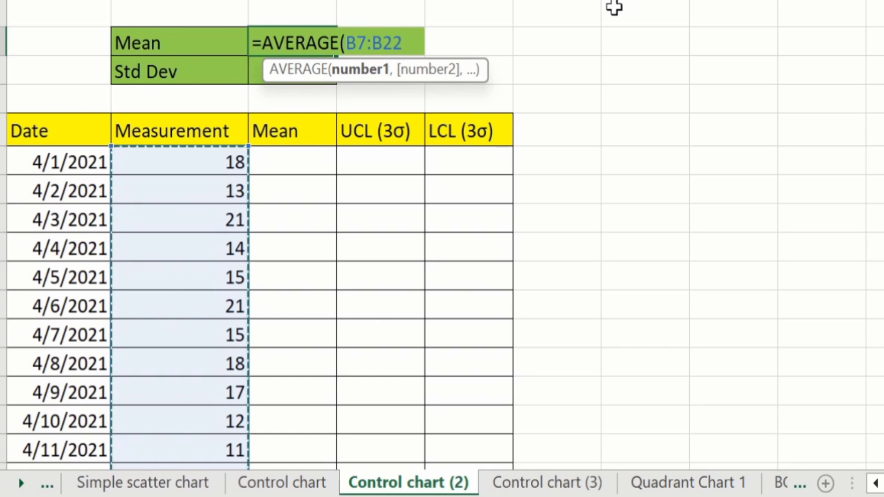
{"action": "type", "text": ")"}
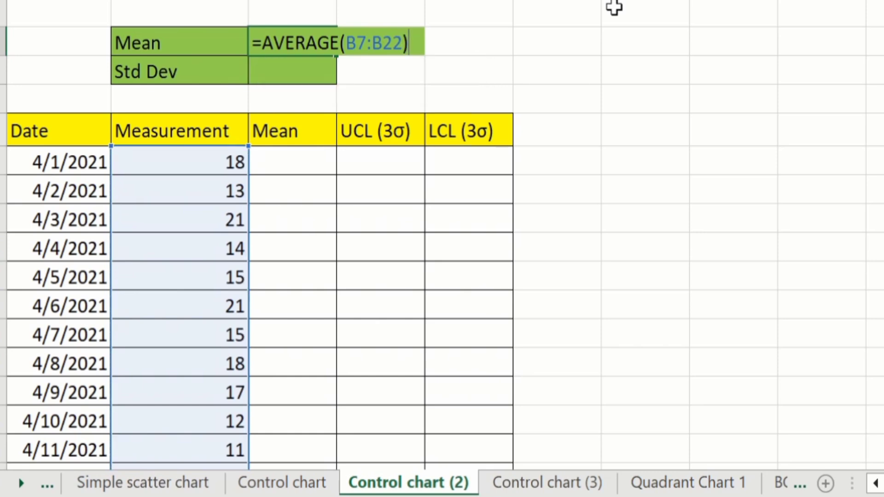
{"action": "key", "text": "Return"}
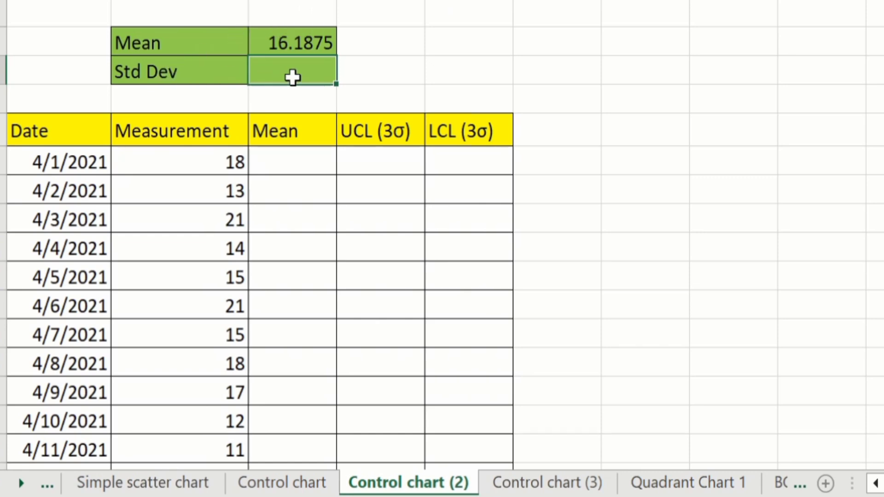
- Calculate the sample standard deviation of the measurements in C4 with =STDEV.S(B7:B22)
{"action": "type", "text": "="}
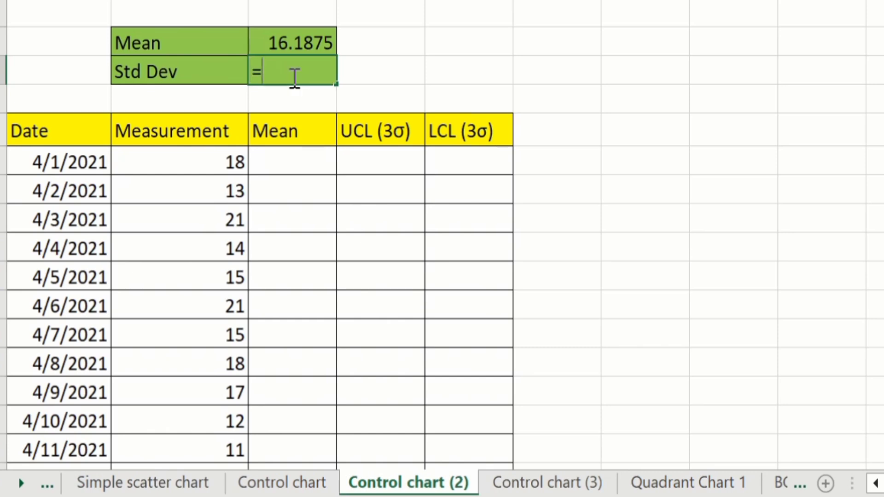
{"action": "type", "text": "s"}
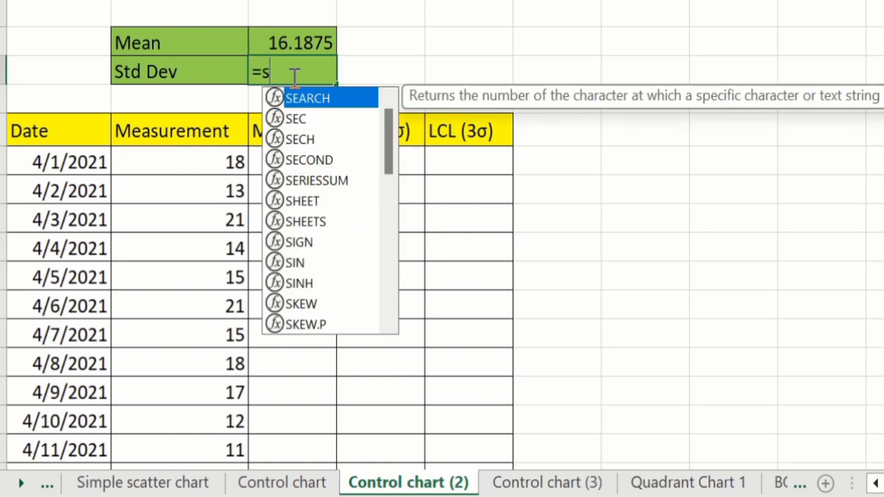
{"action": "type", "text": "tdev"}
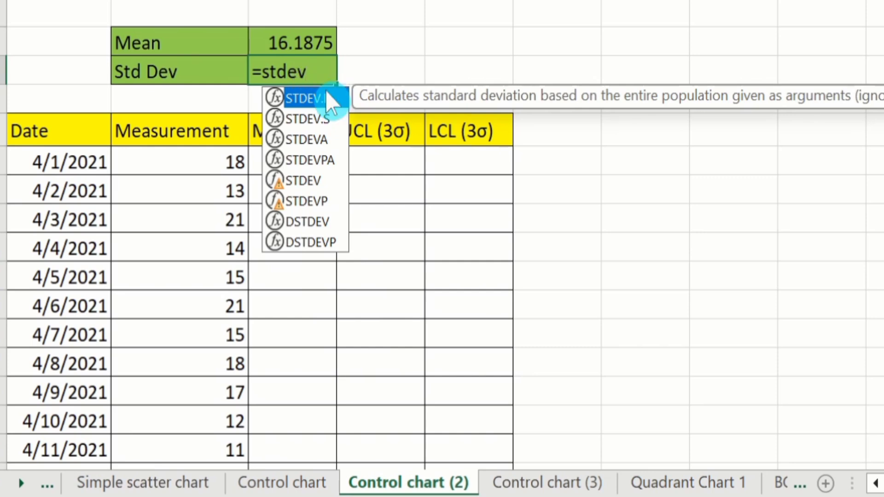
{"action": "left_click", "coordinate": [296, 99]}
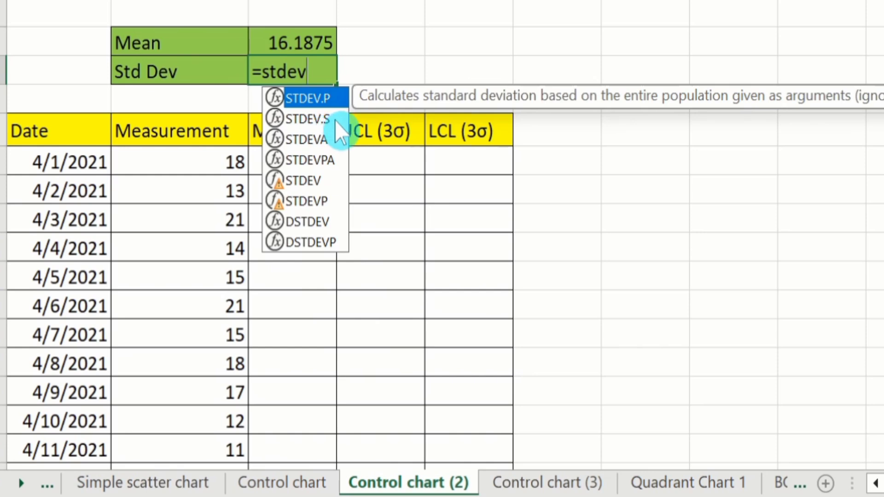
{"action": "left_click", "coordinate": [305, 118]}
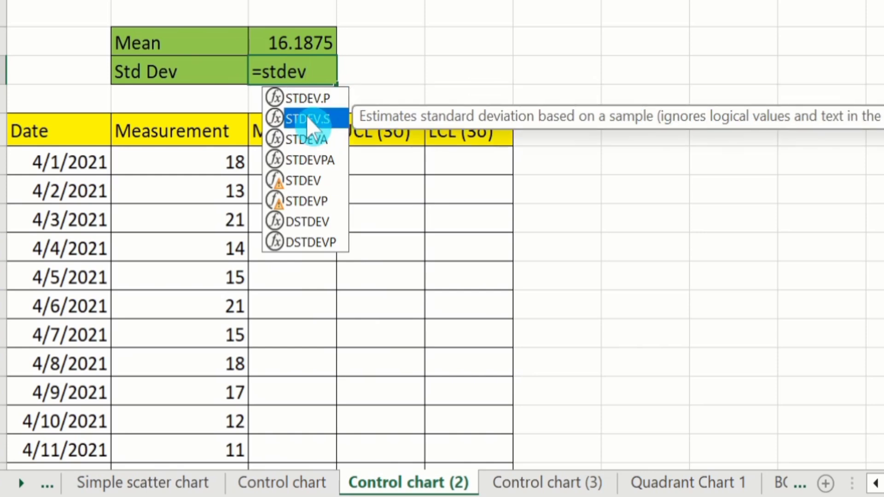
{"action": "double_click", "coordinate": [305, 118]}
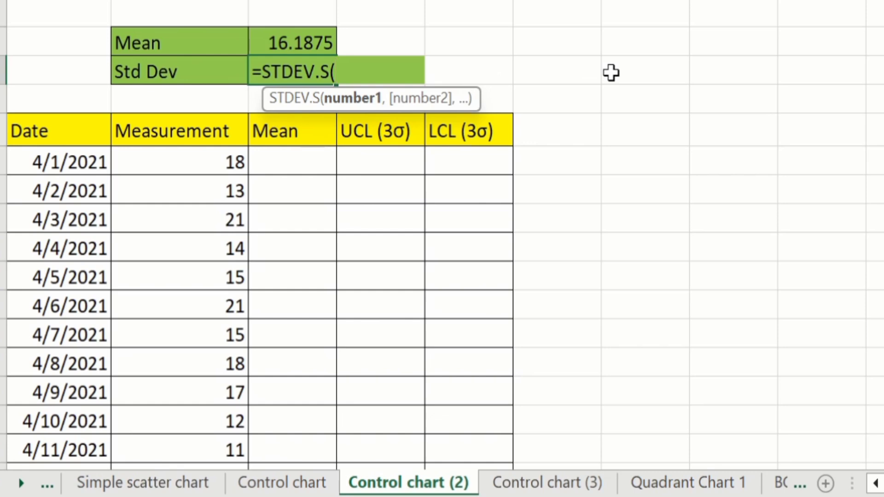
{"action": "left_click_drag", "start_coordinate": [210, 162], "coordinate": [201, 420]}
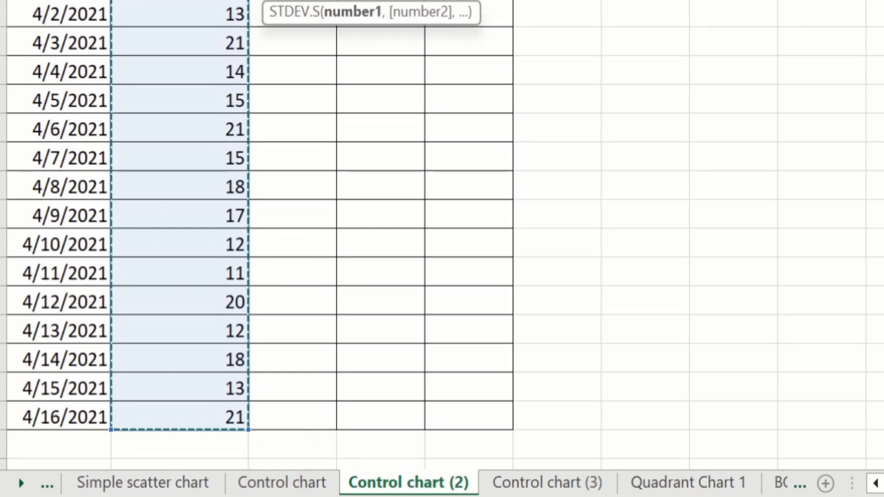
{"action": "scroll", "coordinate": [442, 235], "scroll_direction": "up", "scroll_amount": 3}
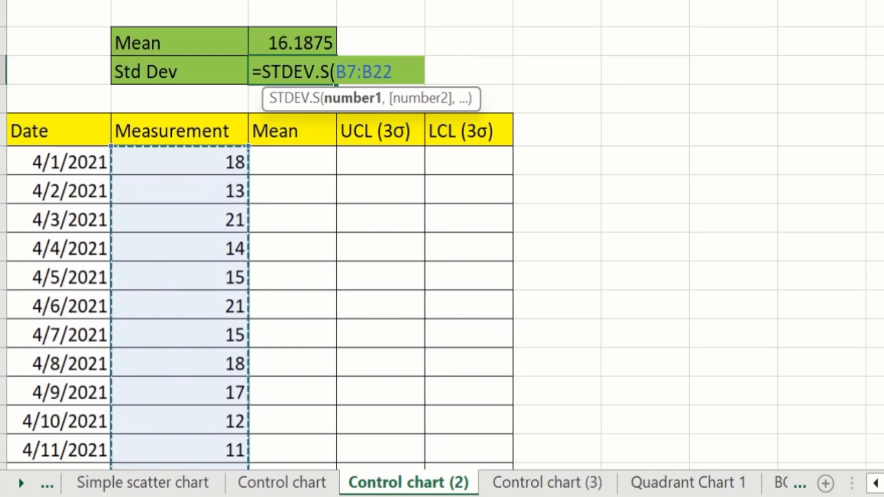
{"action": "type", "text": ")"}
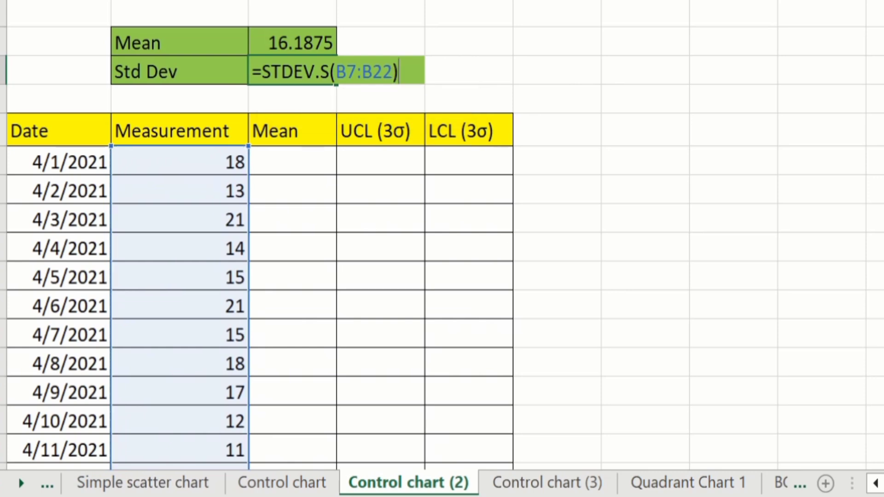
{"action": "key", "text": "Return"}
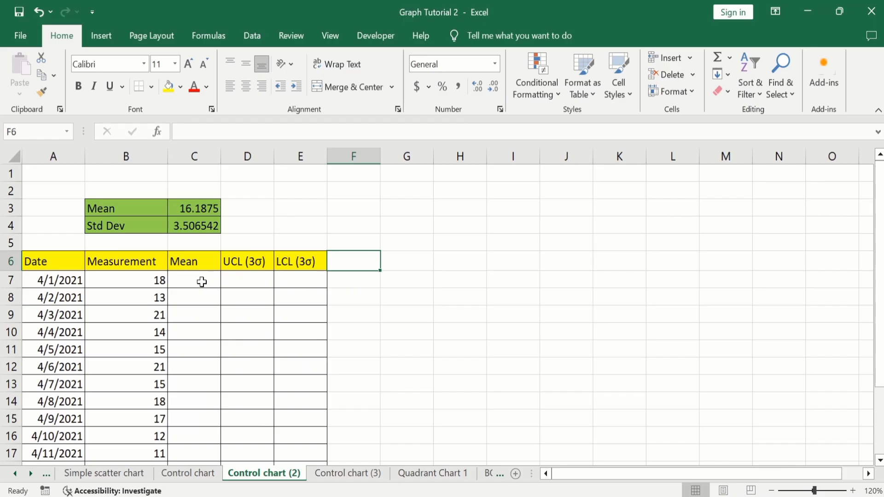
- Enter the absolute reference =$C$3 in C7 and fill it down the table's Mean column
{"action": "left_click", "coordinate": [305, 162]}
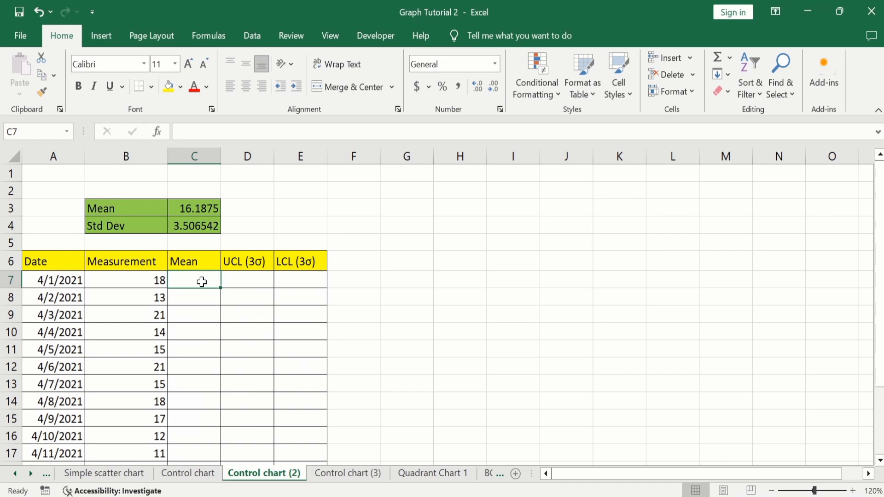
{"action": "type", "text": "="}
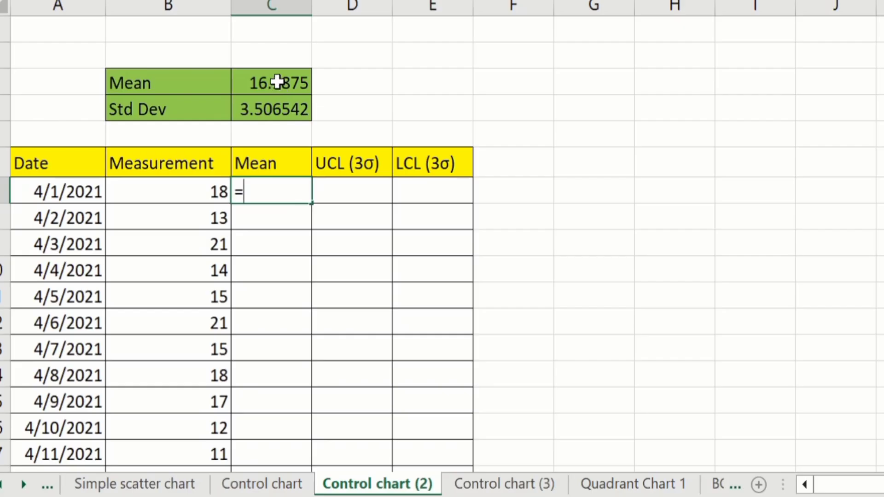
{"action": "left_click", "coordinate": [278, 82]}
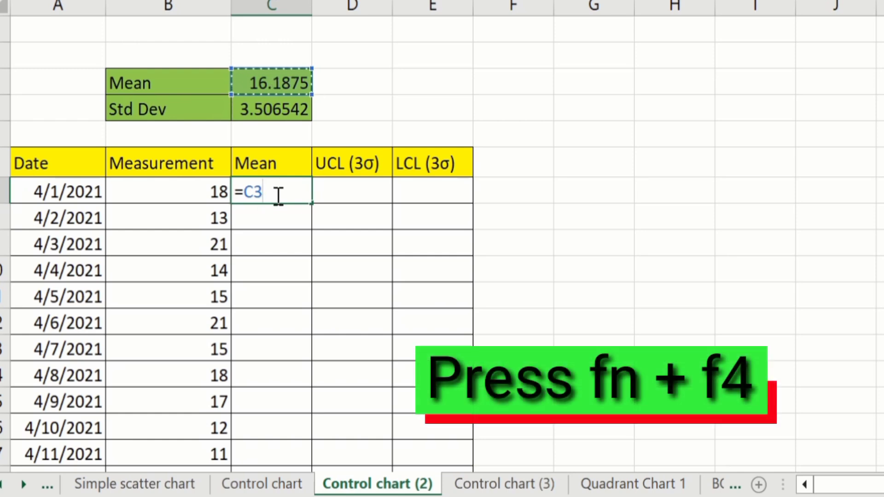
{"action": "key", "text": "F4"}
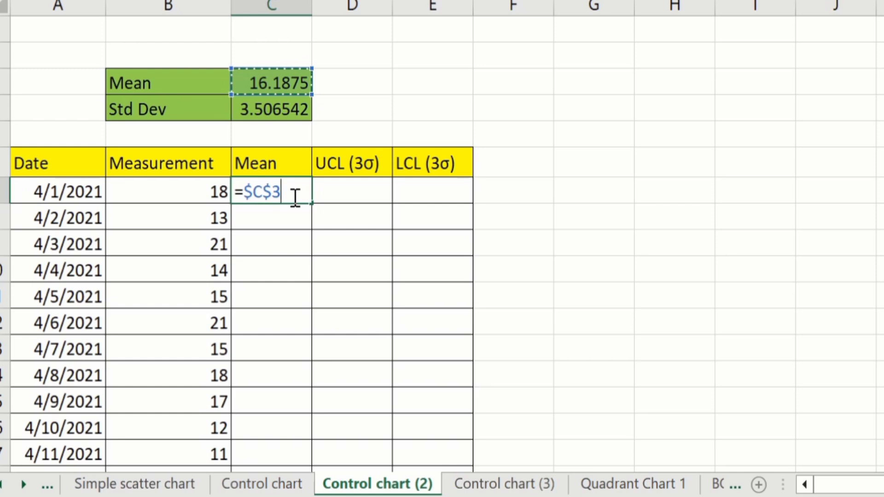
{"action": "key", "text": "Return"}
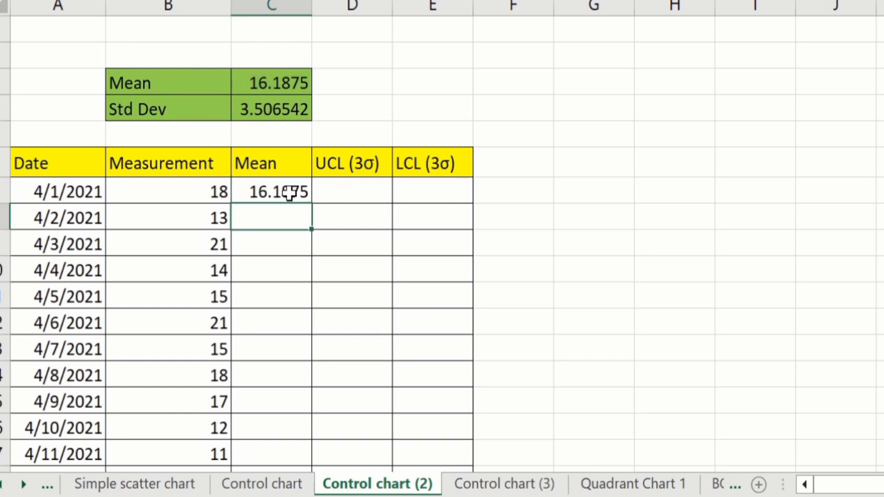
{"action": "left_click", "coordinate": [281, 191]}
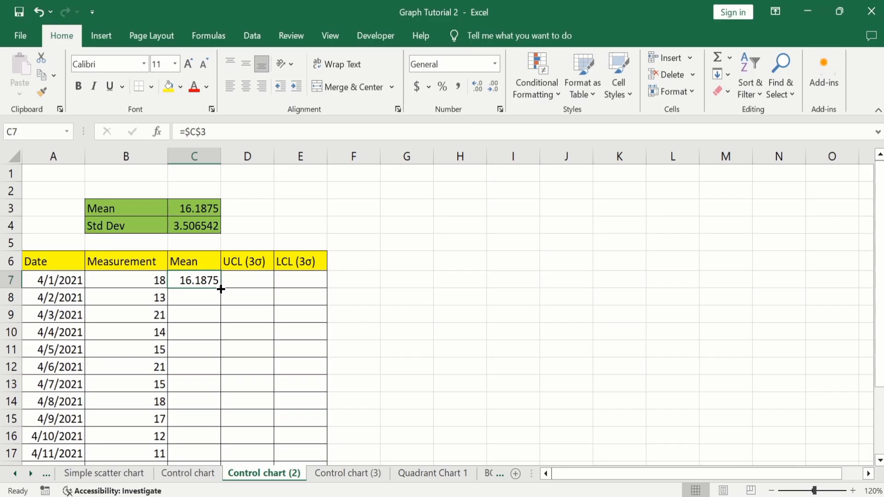
{"action": "double_click", "coordinate": [221, 289]}
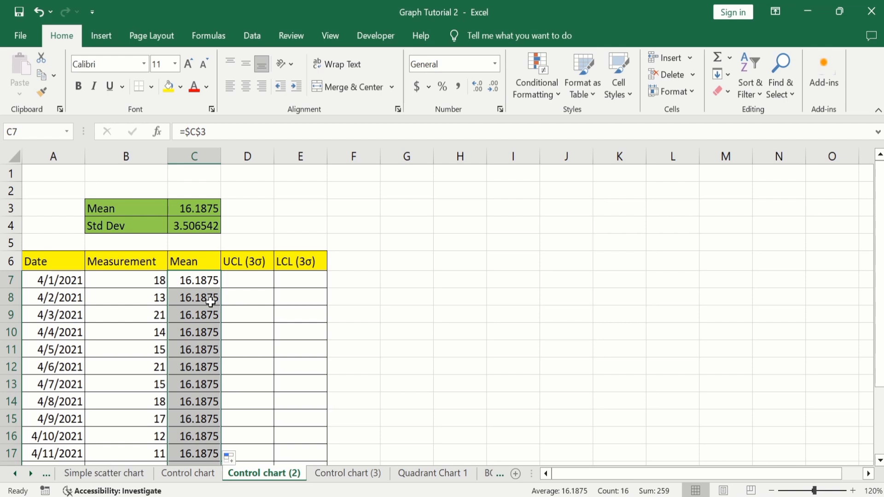
{"action": "left_click", "coordinate": [459, 261]}
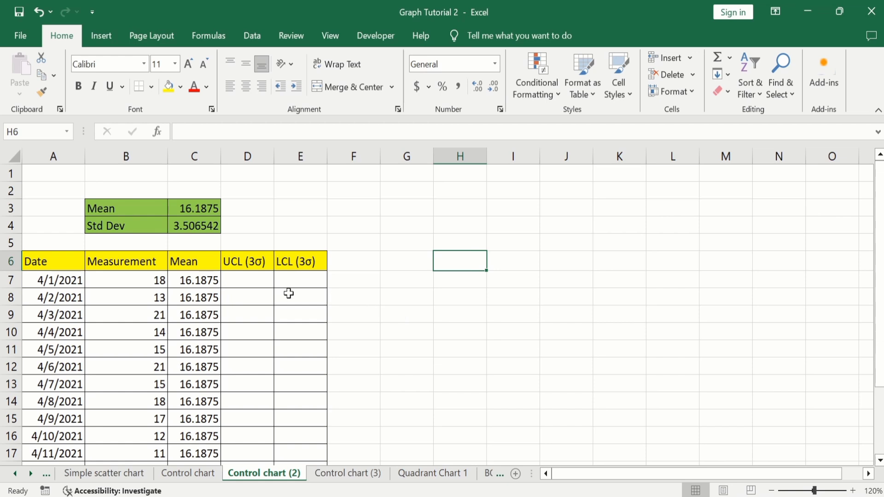
- Enter the upper control limit formula =C7+(3*$C$4) in D7, the first row of the UCL (3σ) column
{"action": "left_click", "coordinate": [252, 279]}
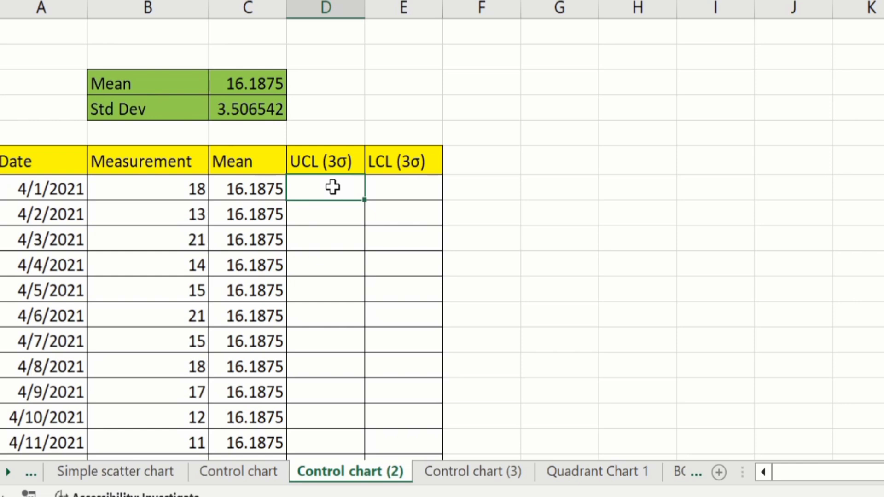
{"action": "type", "text": "="}
{"action": "left_click", "coordinate": [248, 187]}
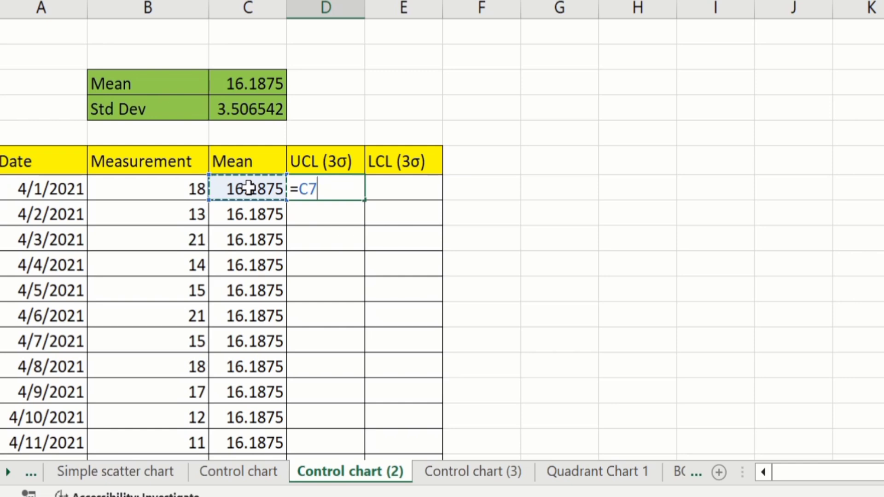
{"action": "type", "text": "+"}
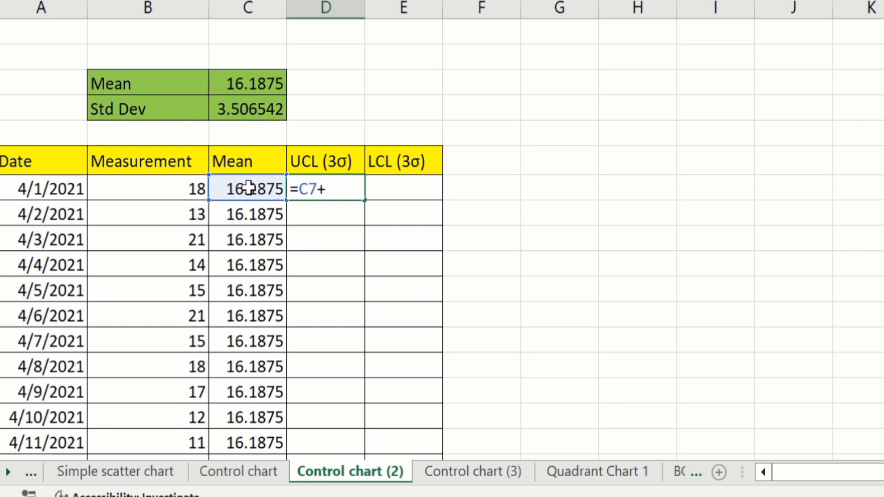
{"action": "type", "text": "(3"}
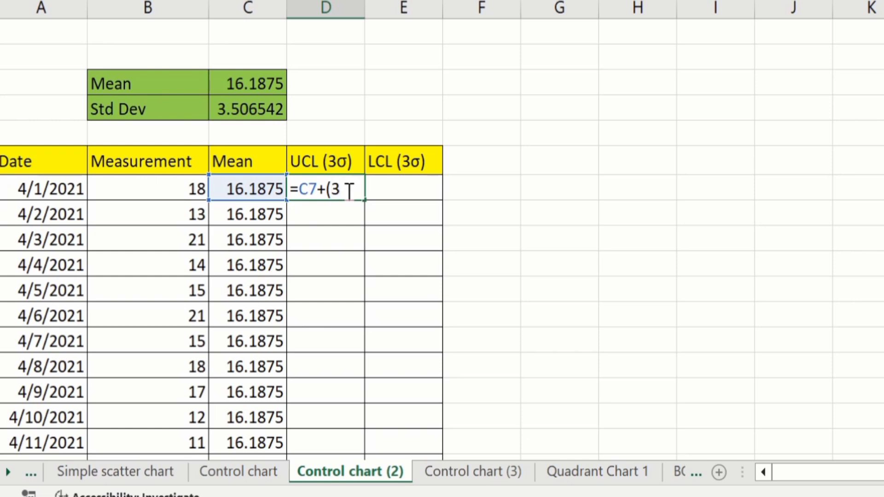
{"action": "type", "text": "*"}
{"action": "left_click", "coordinate": [245, 108]}
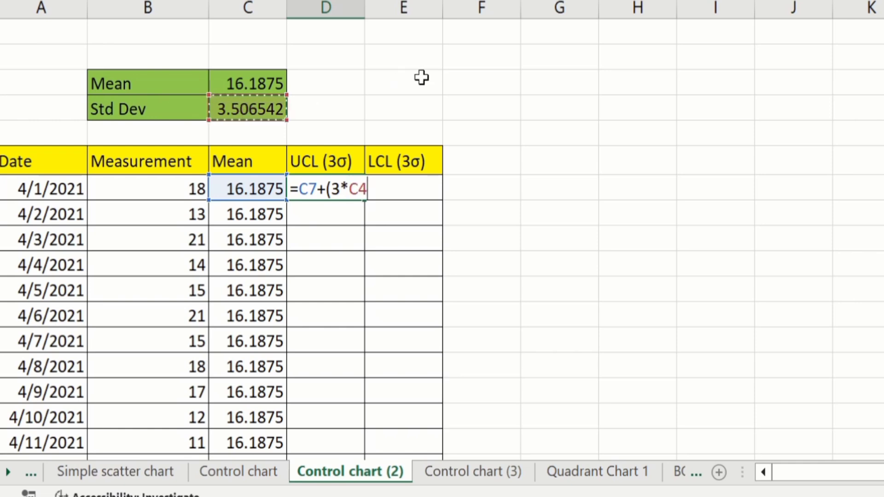
{"action": "type", "text": ")"}
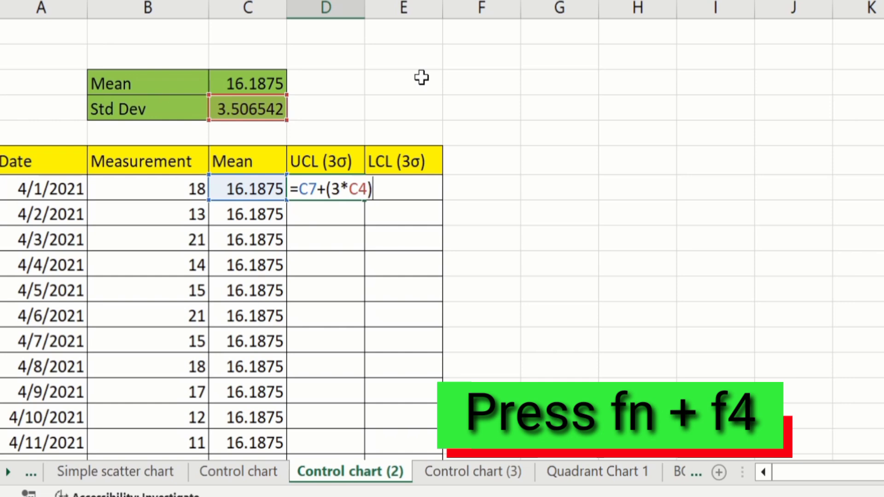
{"action": "key", "text": "F4"}
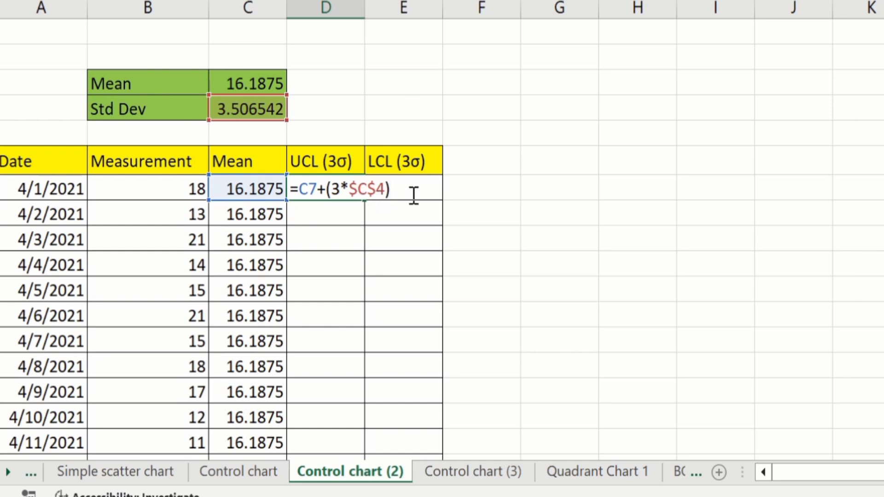
{"action": "key", "text": "Return"}
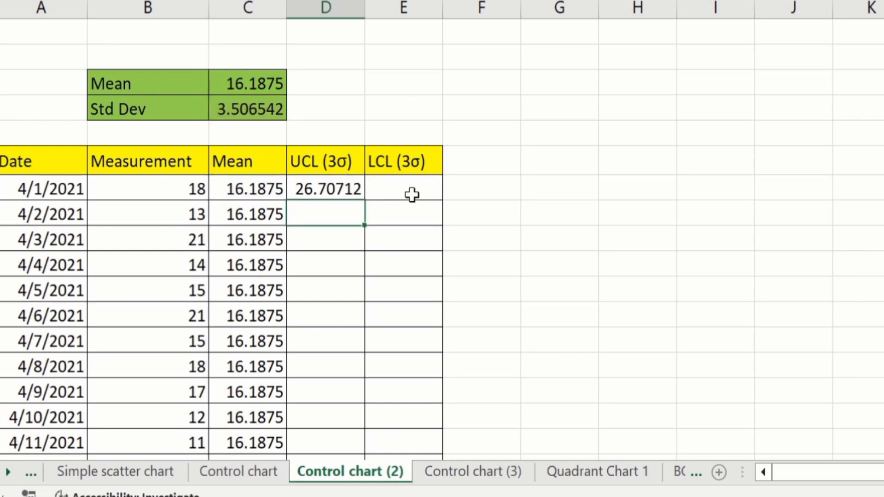
- Fill the upper control limit formula from D7 down the table's UCL (3σ) column
{"action": "left_click", "coordinate": [331, 190]}
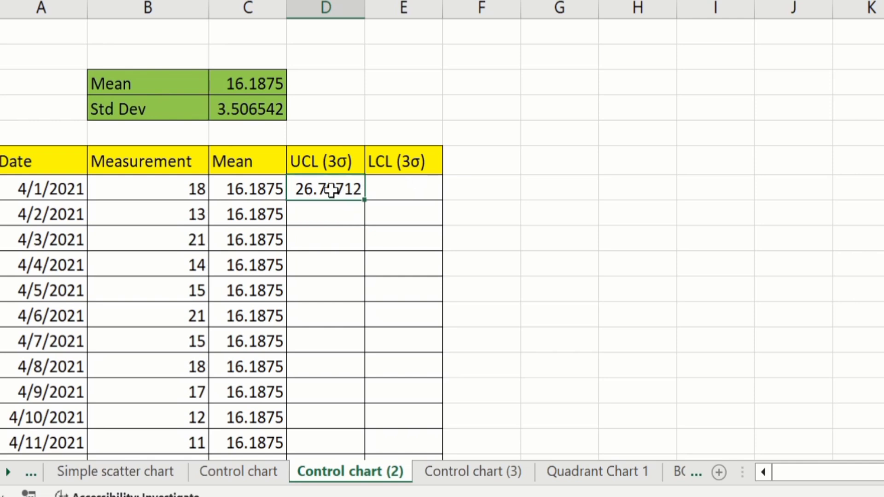
{"action": "double_click", "coordinate": [364, 202]}
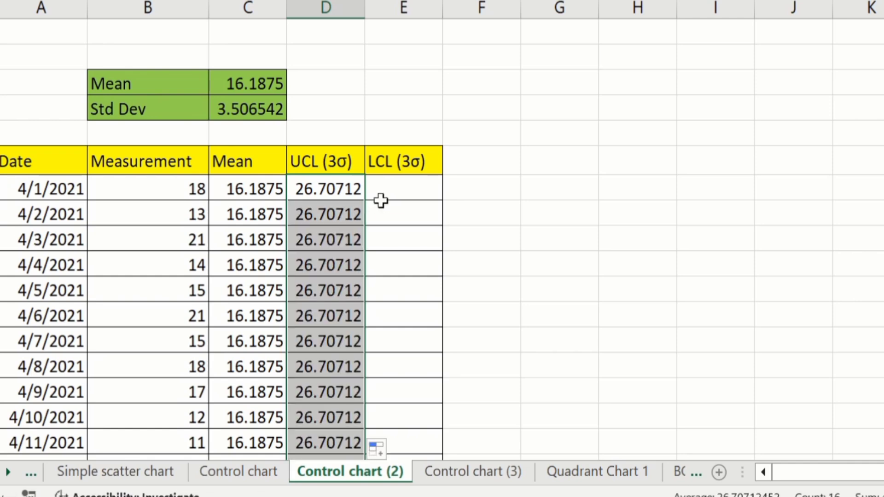
- Enter the lower control limit formula =C7-(3*$C$4) in E7 and fill it down the table's LCL (3σ) column
{"action": "left_click", "coordinate": [418, 187]}
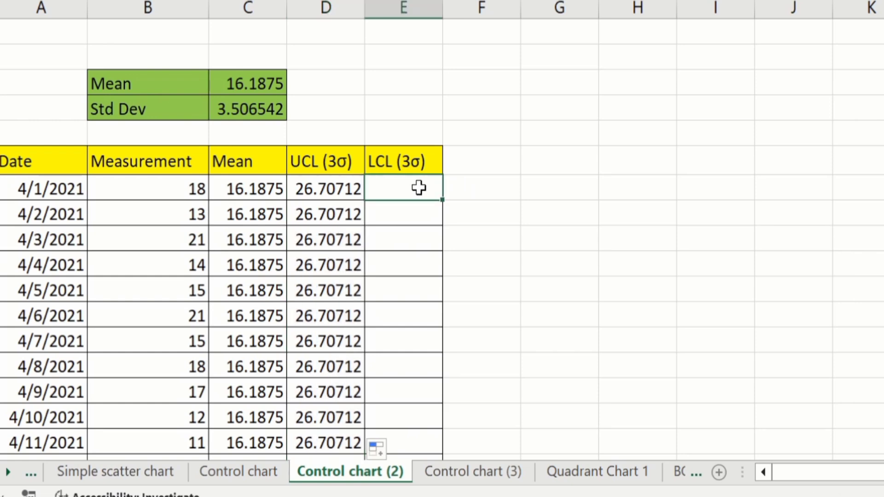
{"action": "type", "text": "="}
{"action": "left_click", "coordinate": [263, 188]}
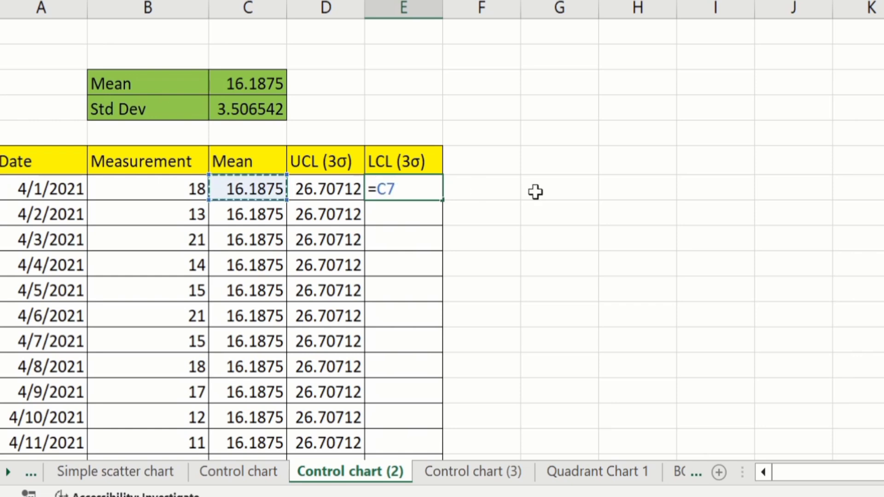
{"action": "type", "text": "-("}
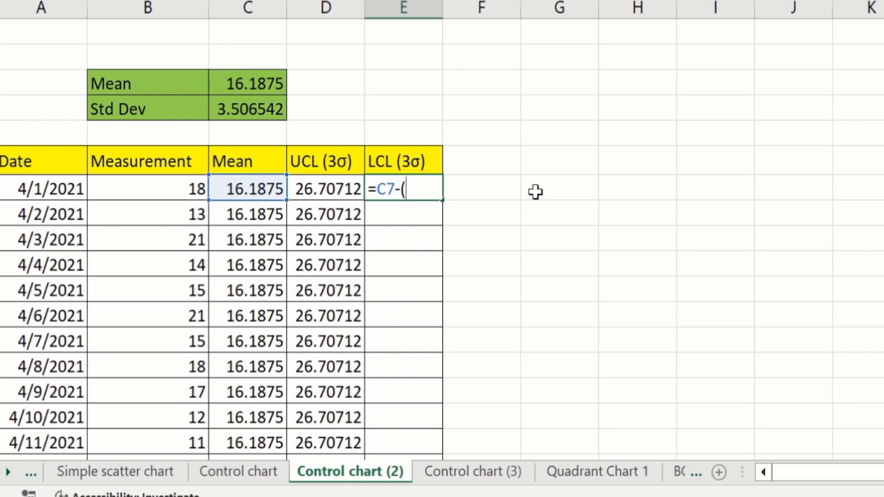
{"action": "type", "text": "3*"}
{"action": "left_click", "coordinate": [259, 112]}
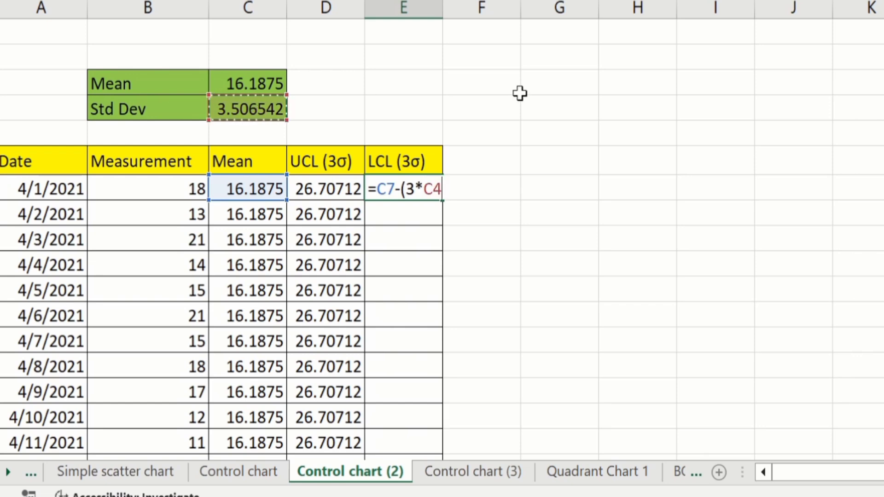
{"action": "type", "text": ")"}
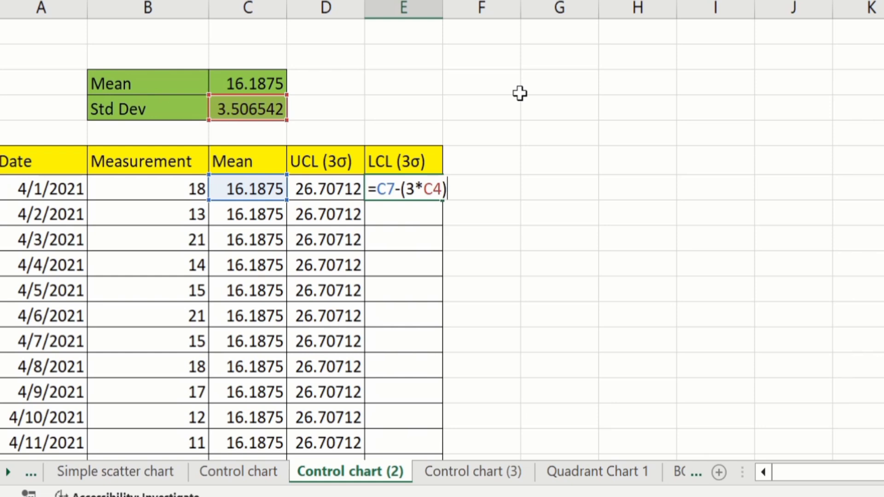
{"action": "key", "text": "F4"}
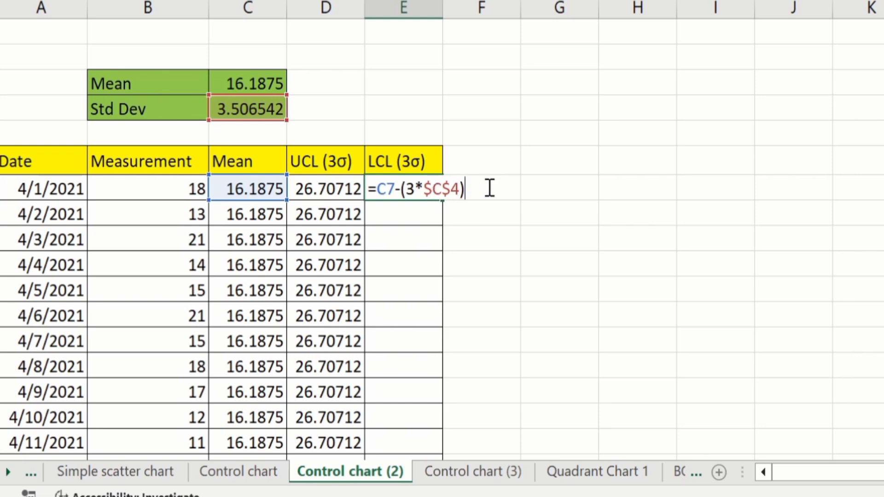
{"action": "key", "text": "Return"}
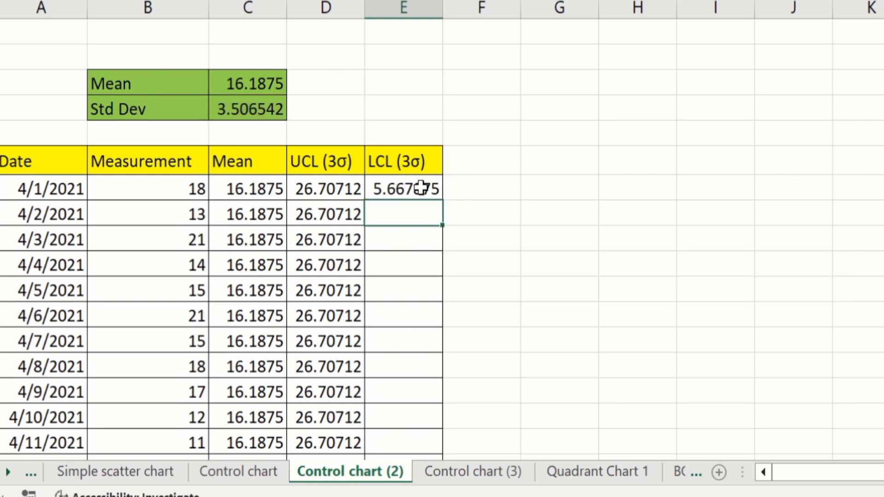
{"action": "left_click", "coordinate": [411, 188]}
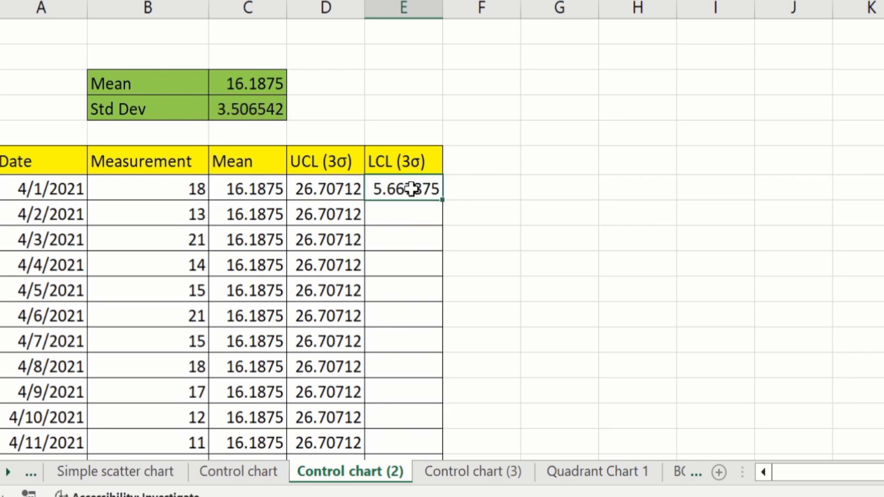
{"action": "double_click", "coordinate": [442, 201]}
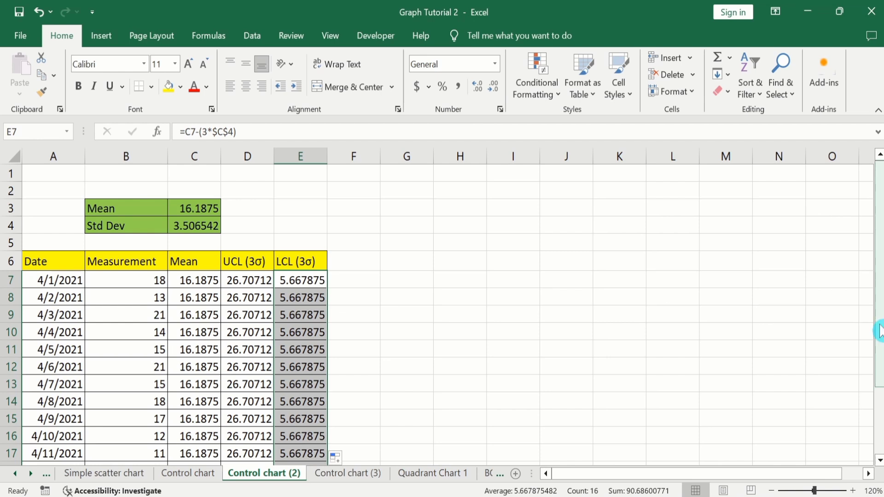
- Insert a basic 2-D line chart from the whole table A6:E22 and place it beside the table
{"action": "left_click_drag", "start_coordinate": [878, 329], "coordinate": [873, 419]}
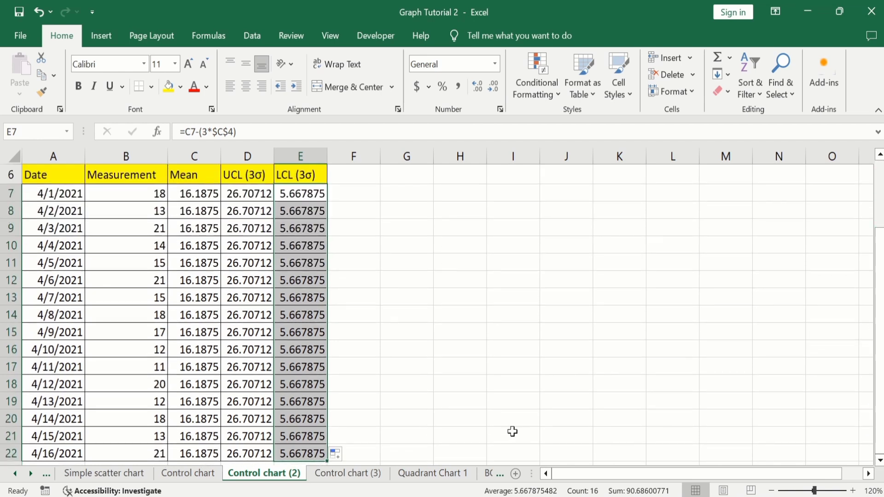
{"action": "left_click", "coordinate": [454, 416]}
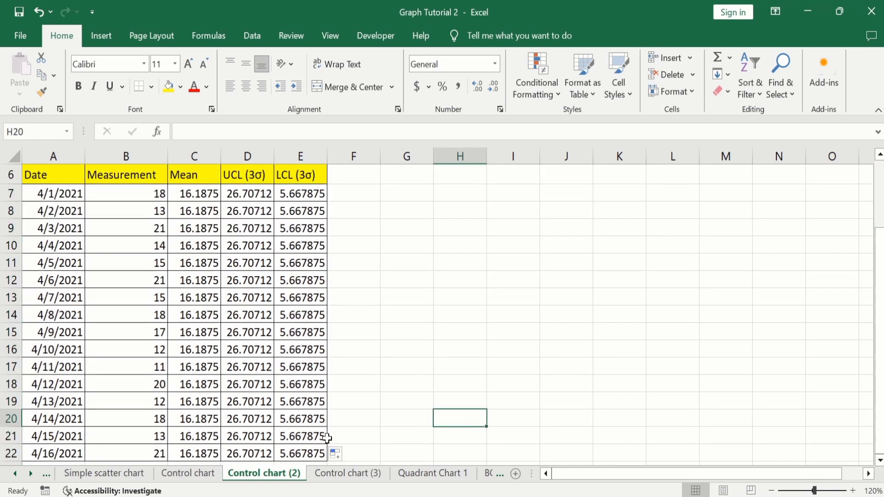
{"action": "left_click", "coordinate": [303, 451]}
{"action": "mouse_move", "coordinate": [303, 451]}
{"action": "left_mouse_down"}
{"action": "mouse_move", "coordinate": [134, 435]}
{"action": "mouse_move", "coordinate": [89, 258]}
{"action": "mouse_move", "coordinate": [51, 178]}
{"action": "left_mouse_up"}
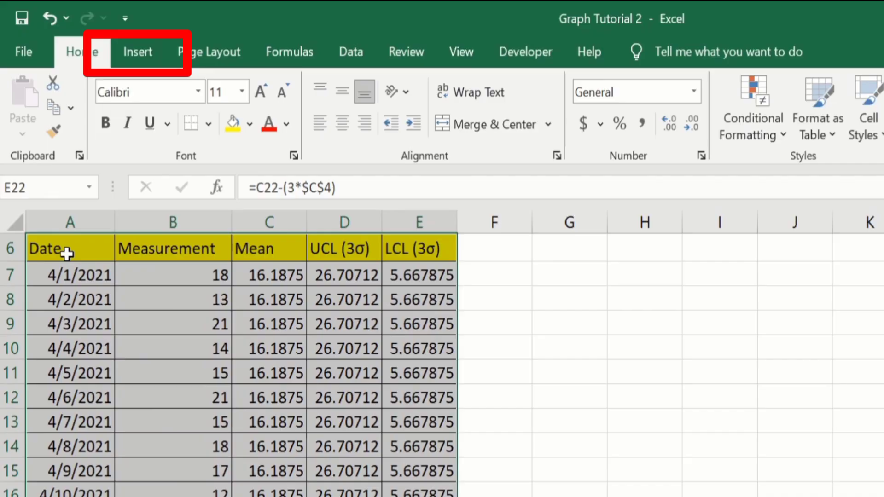
{"action": "left_click", "coordinate": [136, 58]}
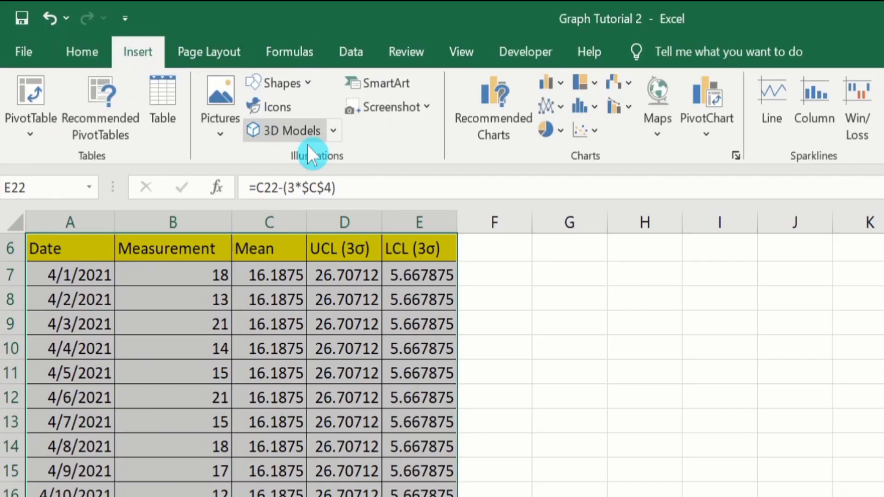
{"action": "left_click", "coordinate": [560, 108]}
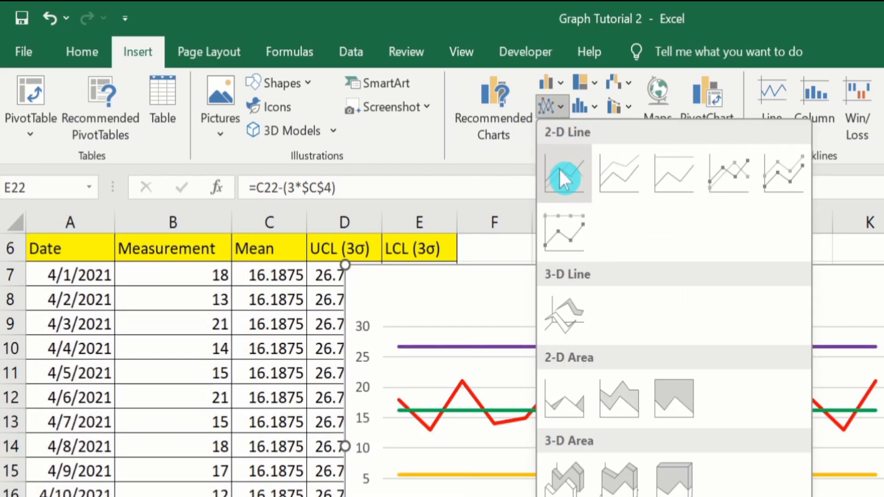
{"action": "left_click", "coordinate": [559, 170]}
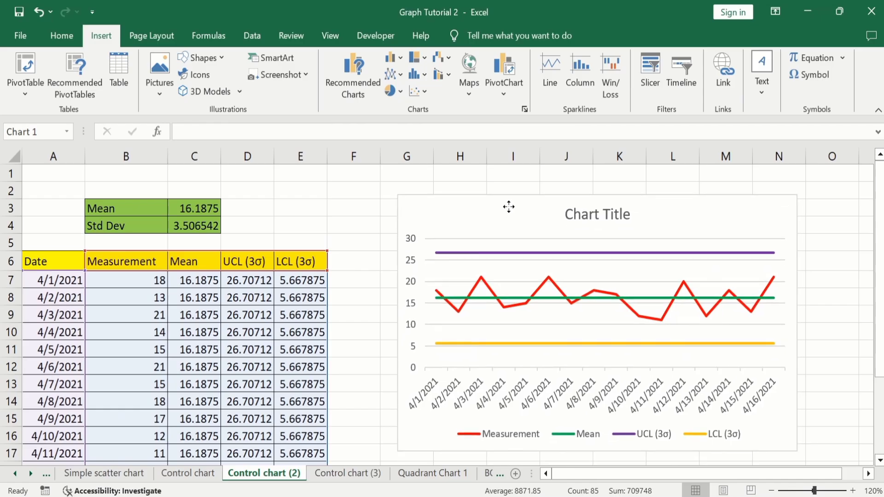
{"action": "left_click", "coordinate": [355, 280]}
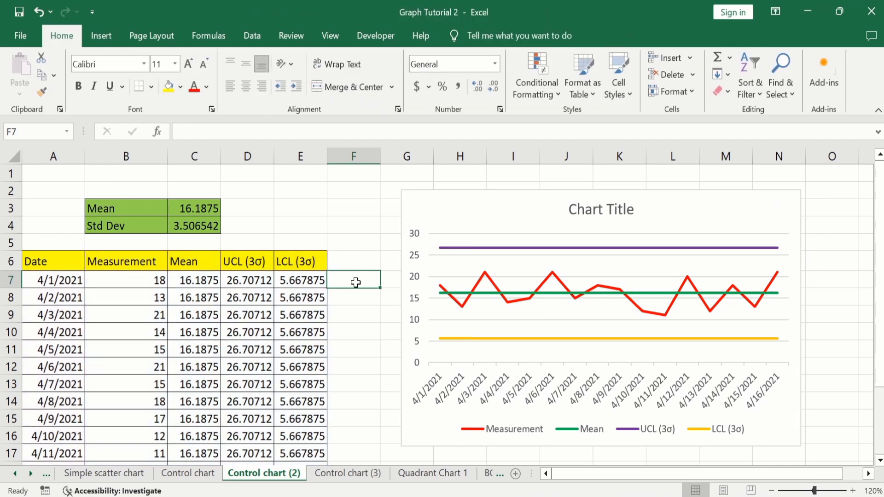
- Add axis titles to the control chart and remove its gridlines and legend
{"action": "left_click", "coordinate": [485, 205]}
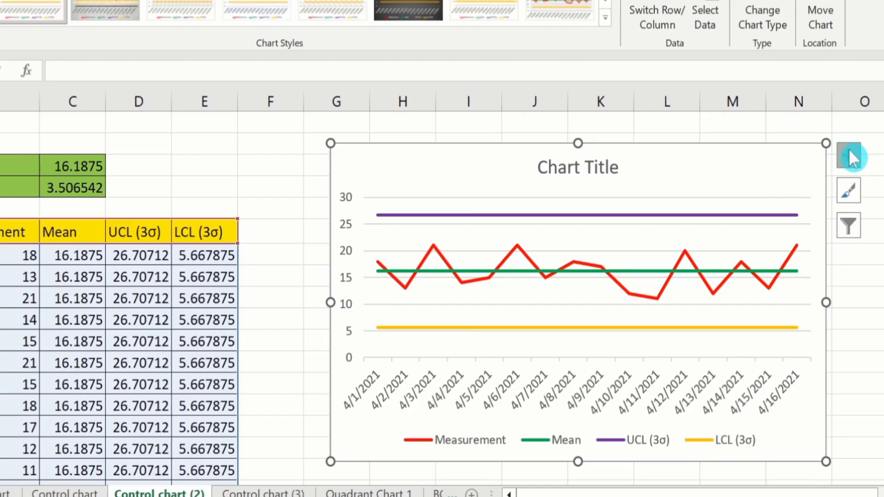
{"action": "left_click", "coordinate": [818, 200]}
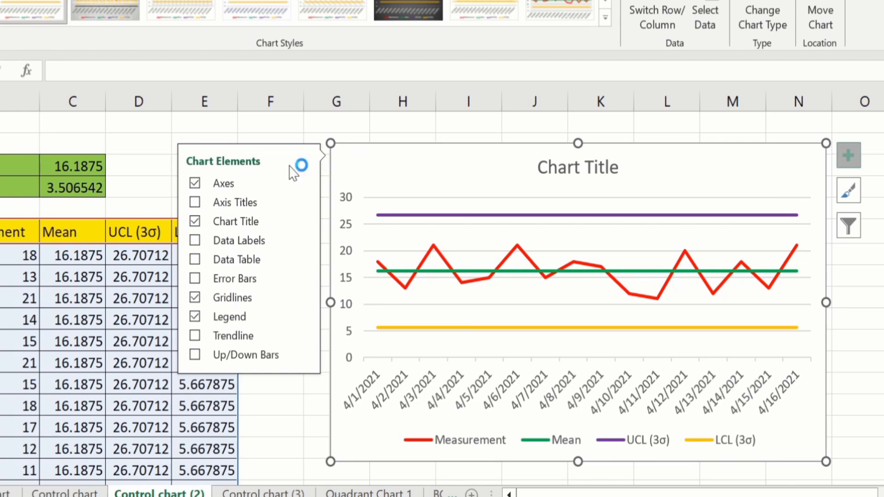
{"action": "left_click", "coordinate": [193, 202]}
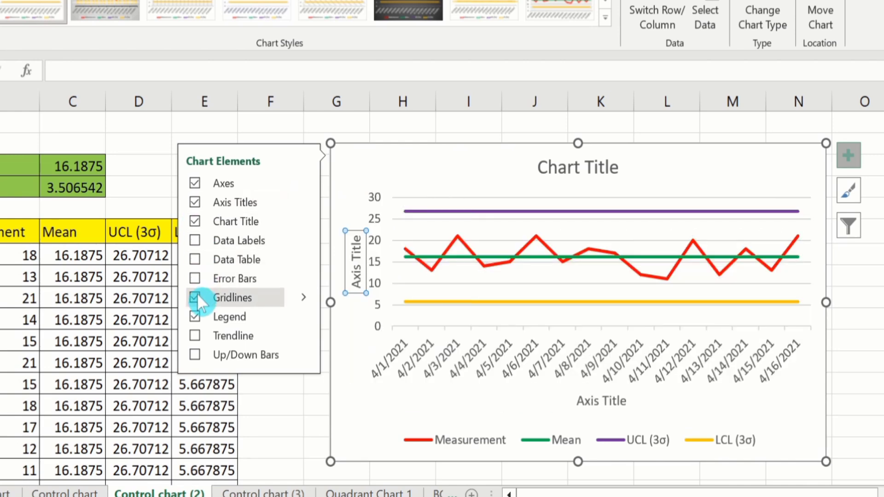
{"action": "left_click", "coordinate": [194, 297]}
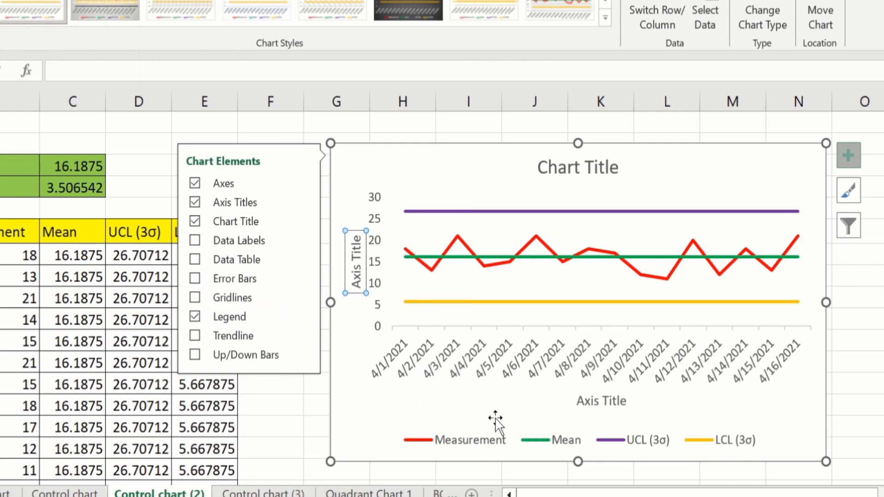
{"action": "left_click", "coordinate": [194, 316]}
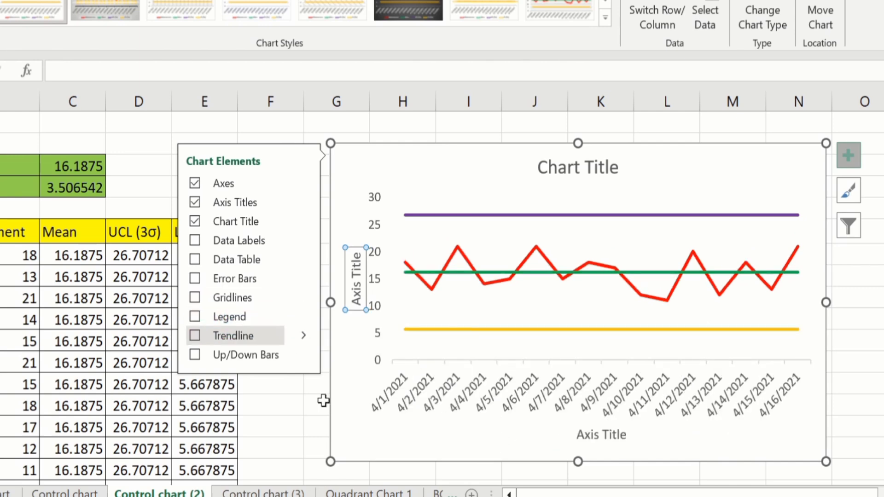
{"action": "left_click", "coordinate": [286, 427]}
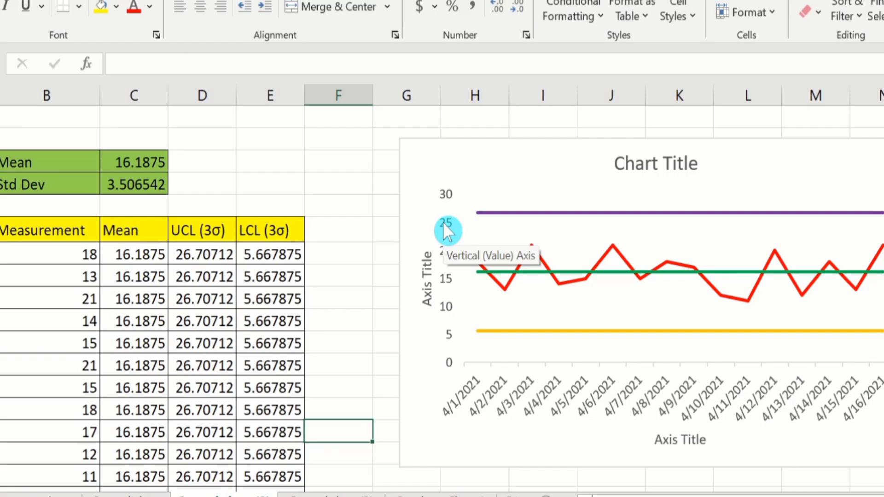
- Format the chart's vertical axis as a solid black line with a width of 1.5 pt
{"action": "left_click", "coordinate": [437, 257]}
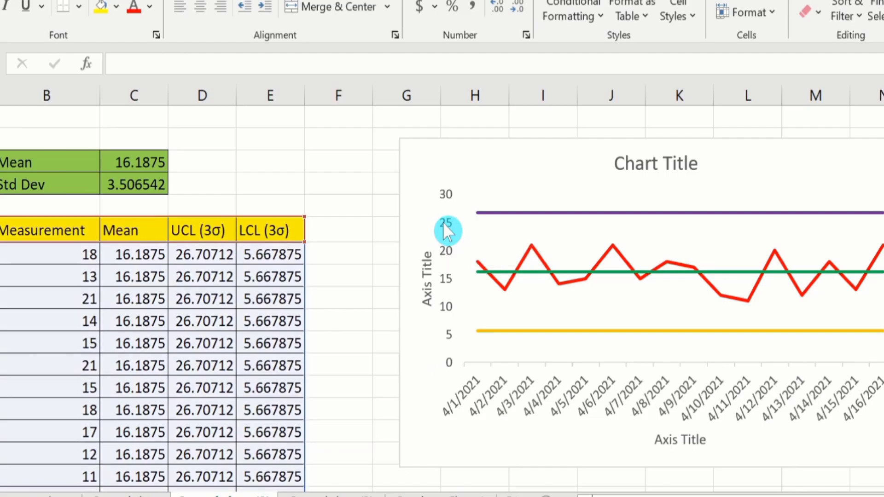
{"action": "right_click", "coordinate": [444, 224]}
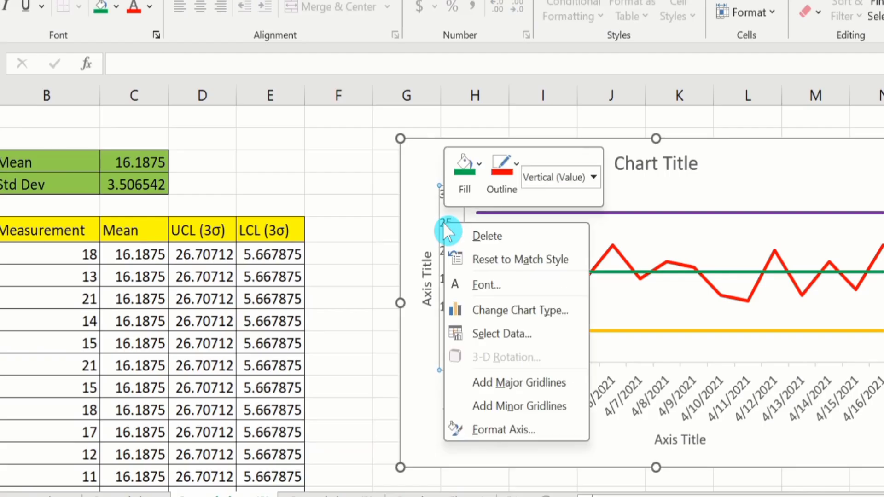
{"action": "left_click", "coordinate": [507, 430]}
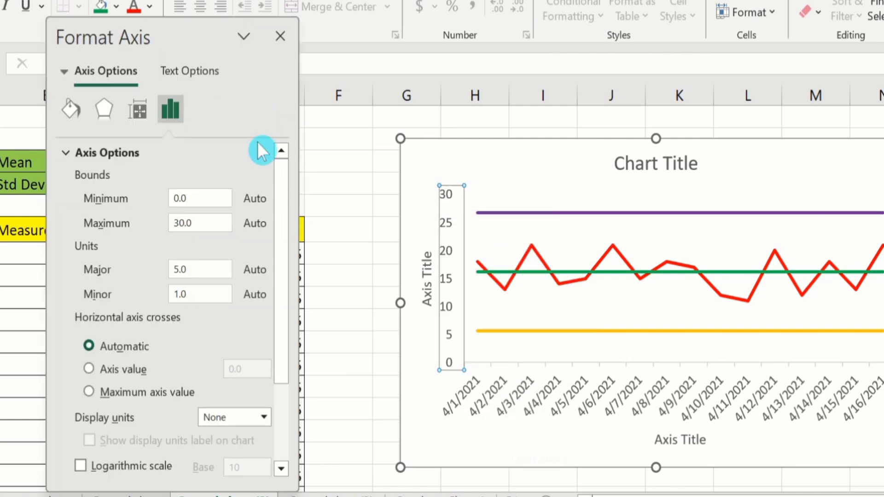
{"action": "left_click", "coordinate": [71, 109]}
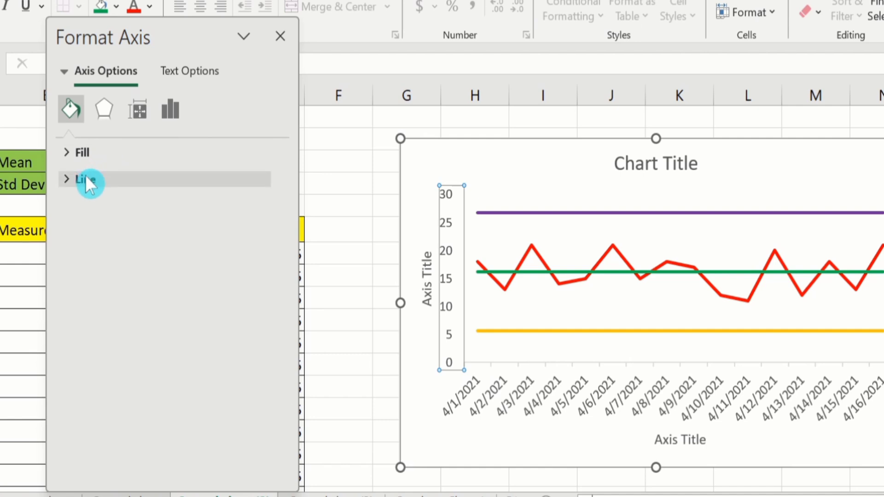
{"action": "left_click", "coordinate": [98, 179]}
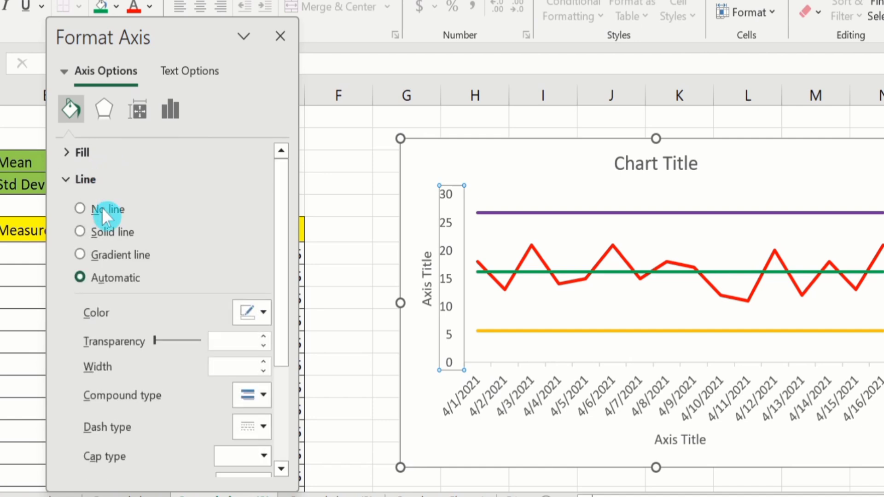
{"action": "left_click", "coordinate": [80, 231]}
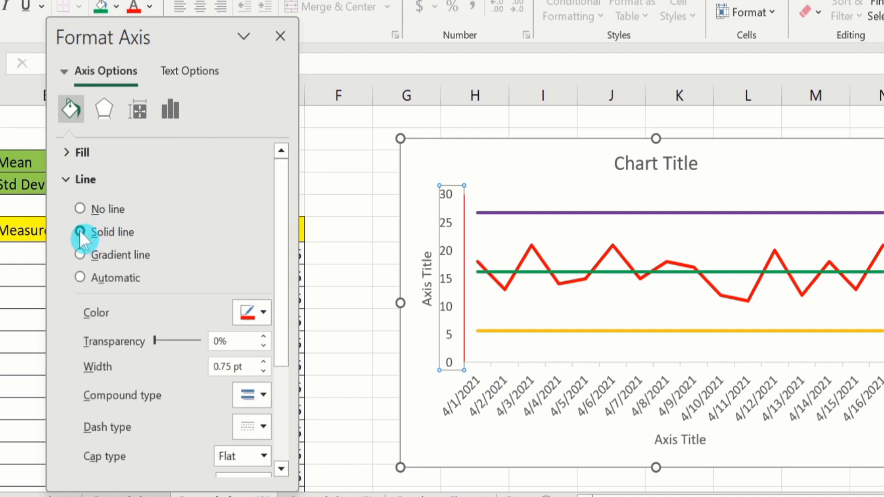
{"action": "left_click", "coordinate": [263, 313]}
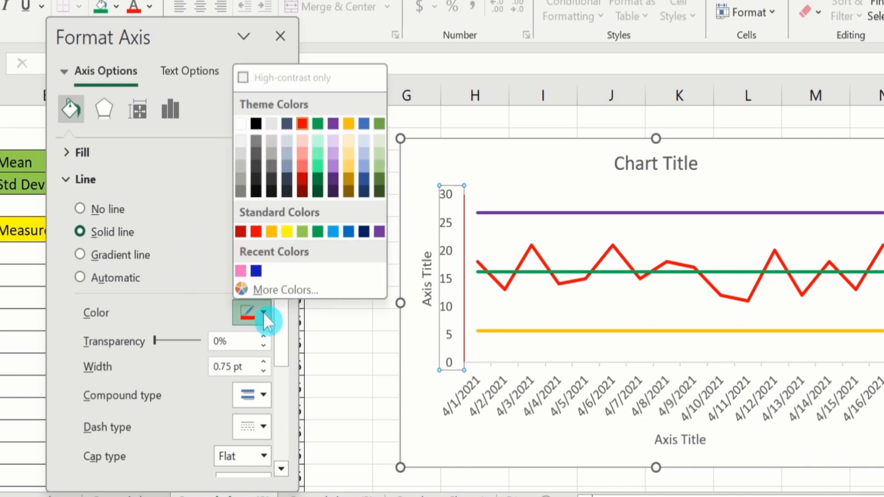
{"action": "left_click", "coordinate": [256, 123]}
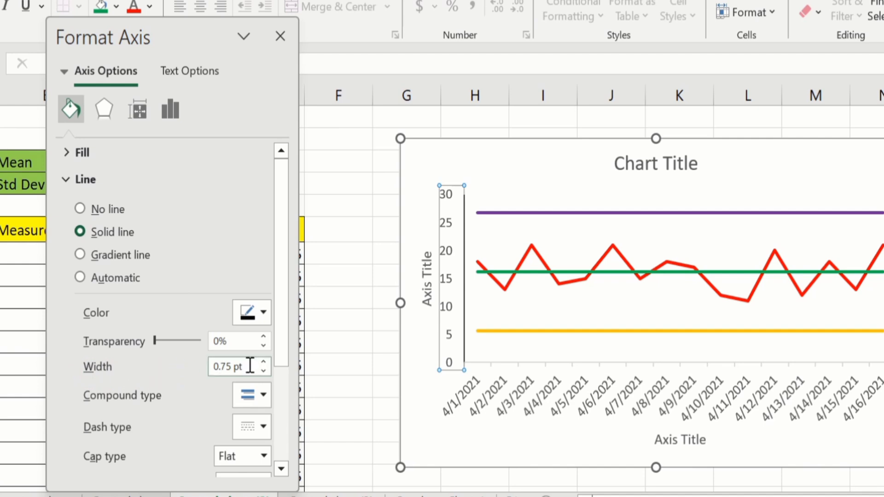
{"action": "left_click", "coordinate": [266, 361]}
{"action": "left_click", "coordinate": [266, 360]}
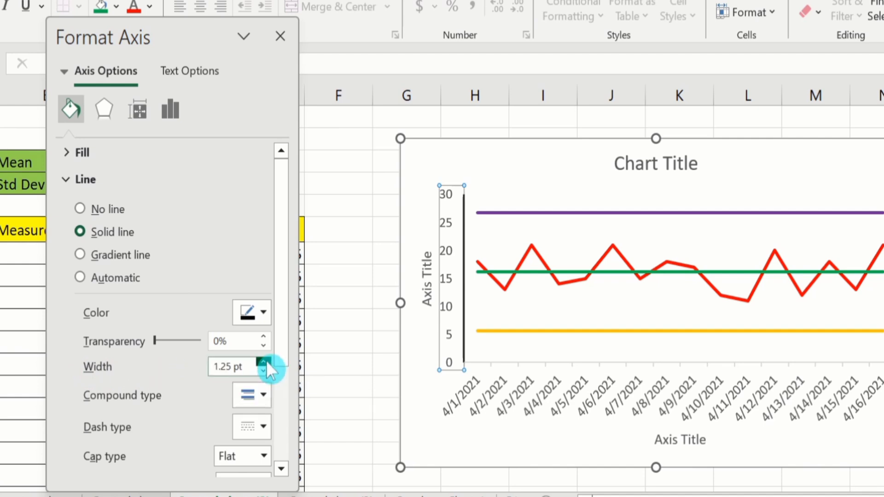
{"action": "left_click", "coordinate": [266, 360]}
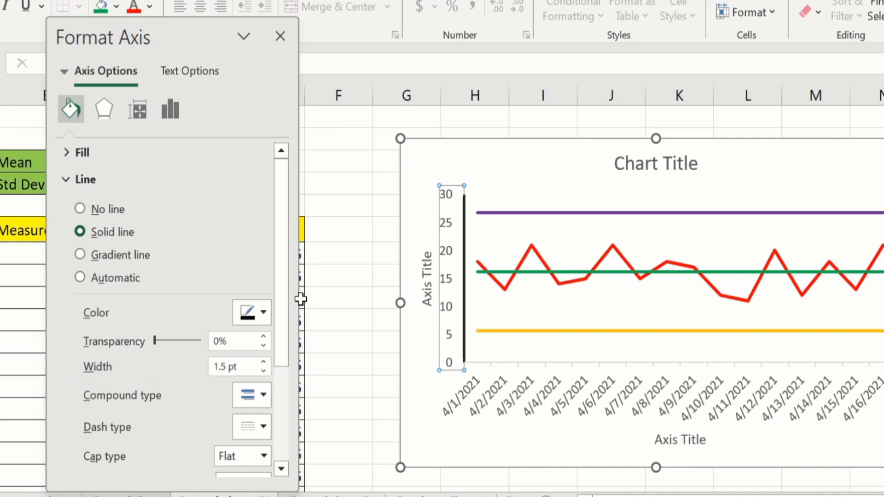
- Set both the major and minor tick marks of the chart's vertical axis to Outside
{"action": "left_click", "coordinate": [173, 108]}
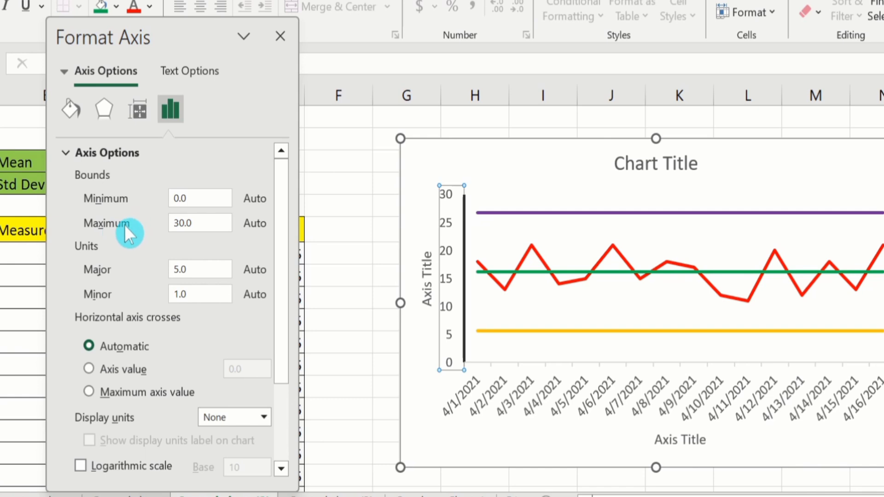
{"action": "left_click_drag", "start_coordinate": [284, 243], "coordinate": [280, 376]}
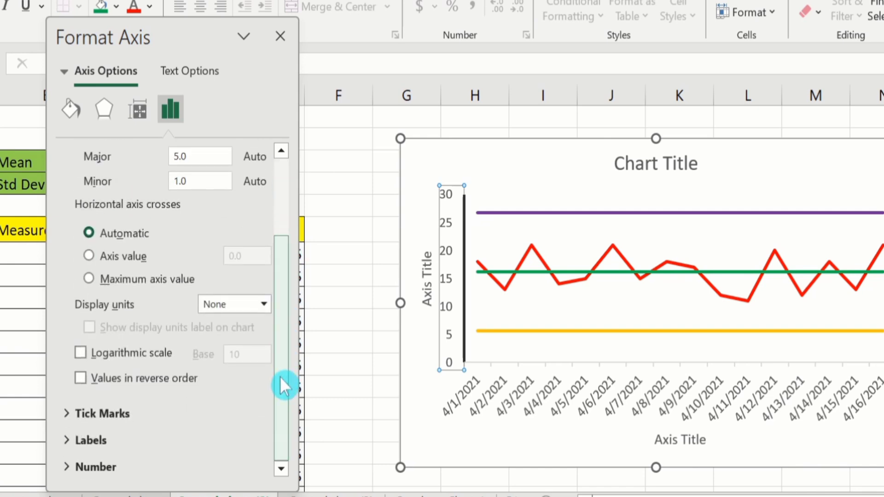
{"action": "left_click", "coordinate": [95, 410]}
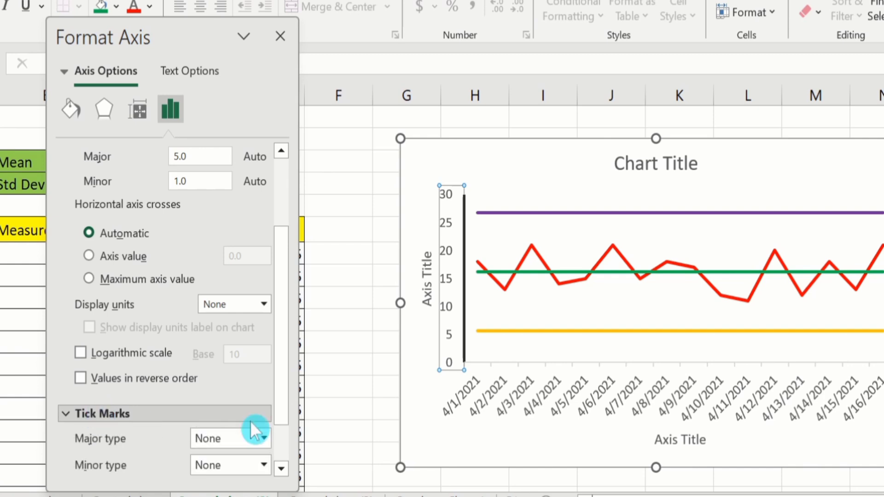
{"action": "left_click_drag", "start_coordinate": [284, 353], "coordinate": [252, 415]}
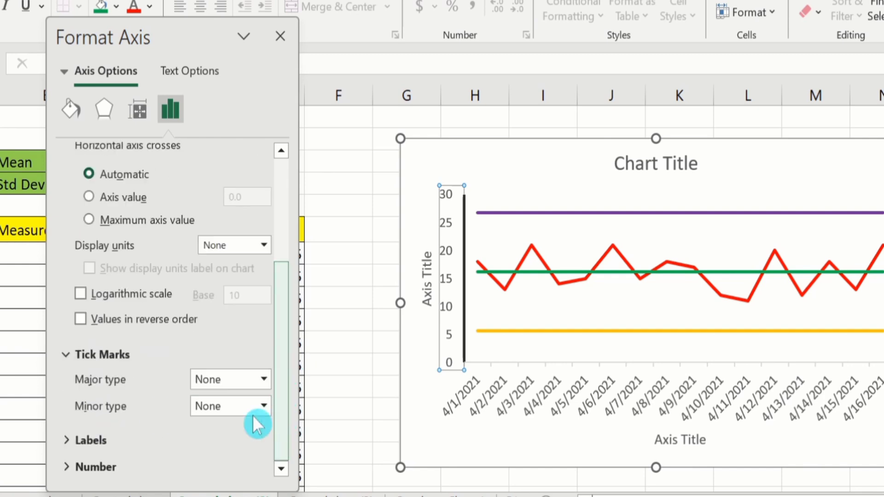
{"action": "left_click", "coordinate": [264, 379]}
{"action": "left_click", "coordinate": [233, 438]}
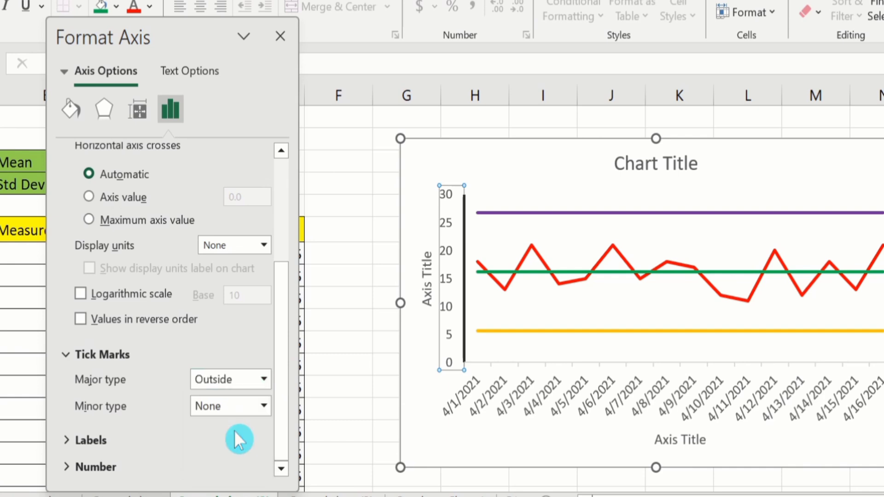
{"action": "left_click", "coordinate": [265, 405]}
{"action": "left_click", "coordinate": [238, 466]}
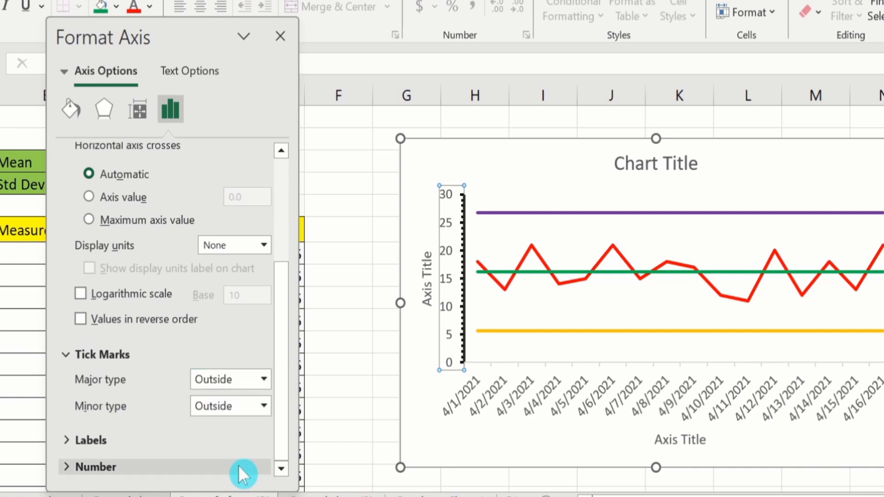
{"action": "left_click", "coordinate": [281, 36]}
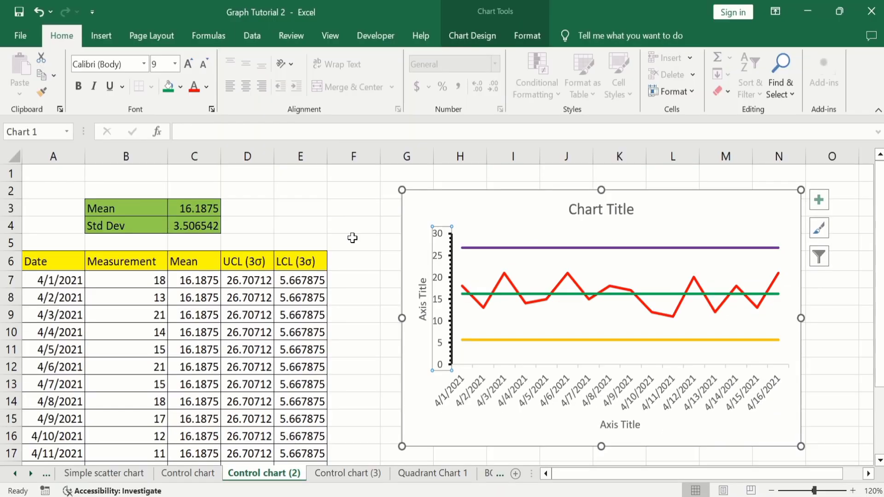
{"action": "left_click", "coordinate": [352, 238]}
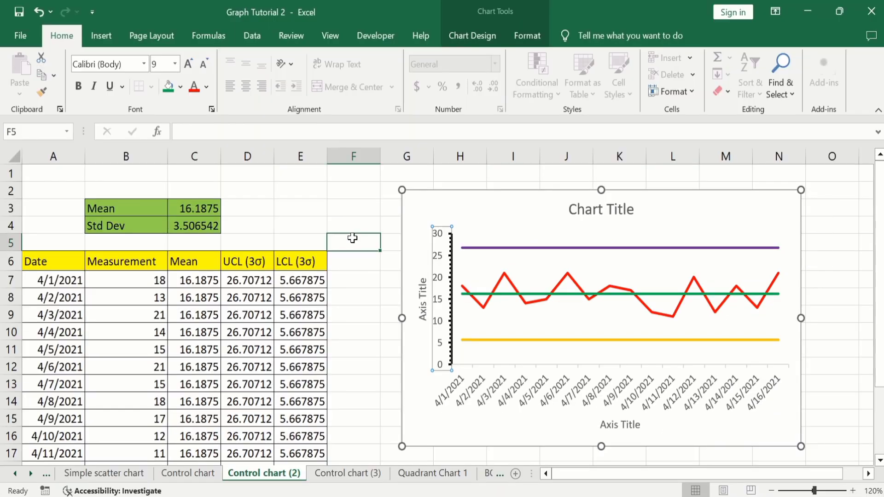
- Format the vertical axis labels as 12 pt bold black text
{"action": "left_click", "coordinate": [441, 261]}
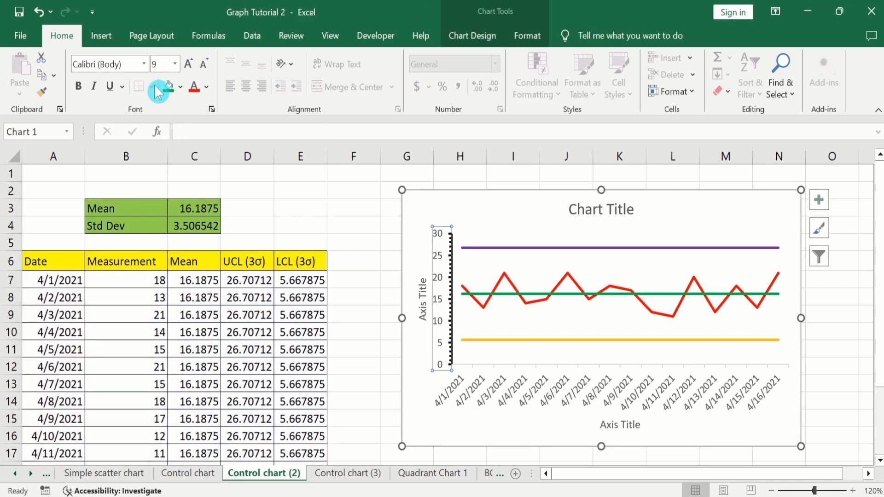
{"action": "left_click", "coordinate": [175, 64]}
{"action": "left_click", "coordinate": [166, 159]}
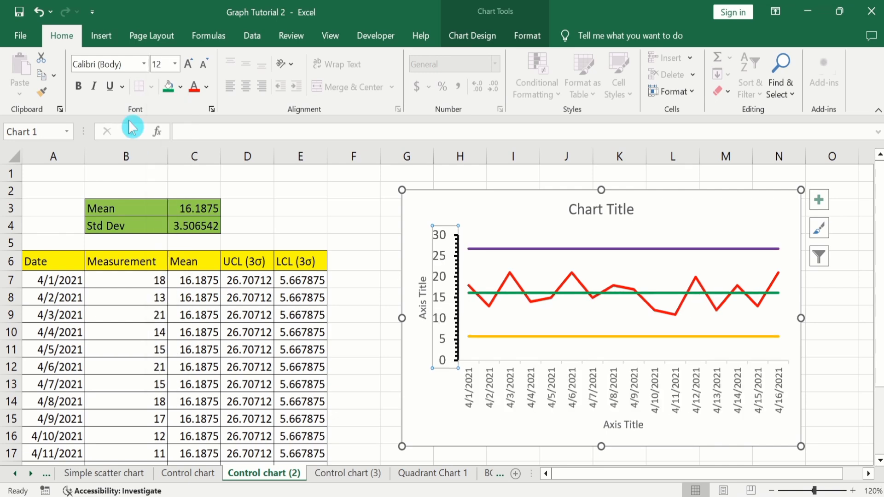
{"action": "left_click", "coordinate": [82, 94]}
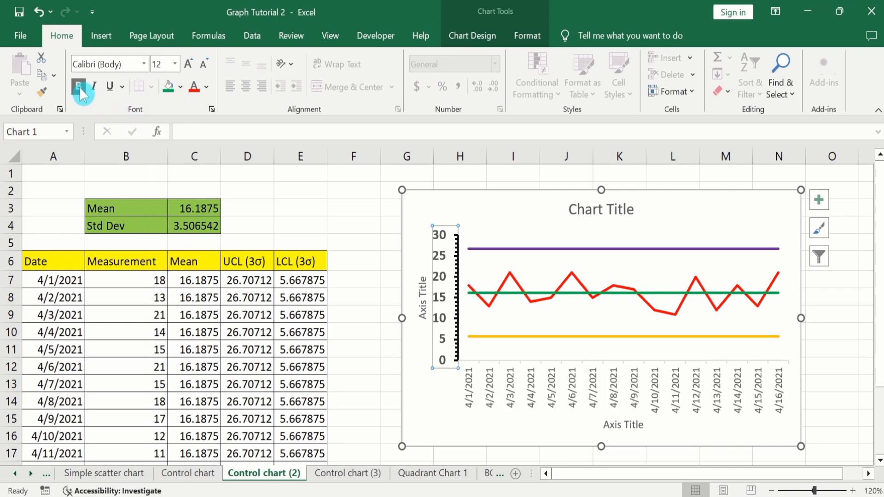
{"action": "left_click", "coordinate": [207, 86]}
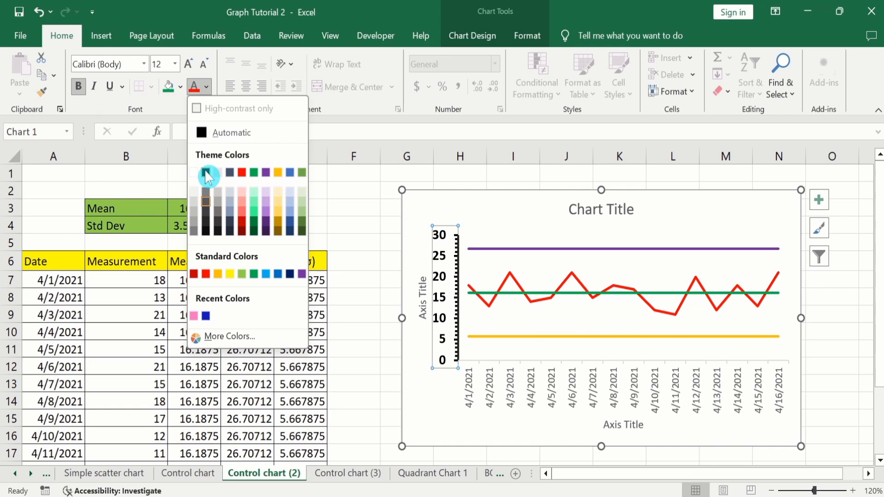
{"action": "left_click", "coordinate": [206, 174]}
{"action": "left_click", "coordinate": [358, 210]}
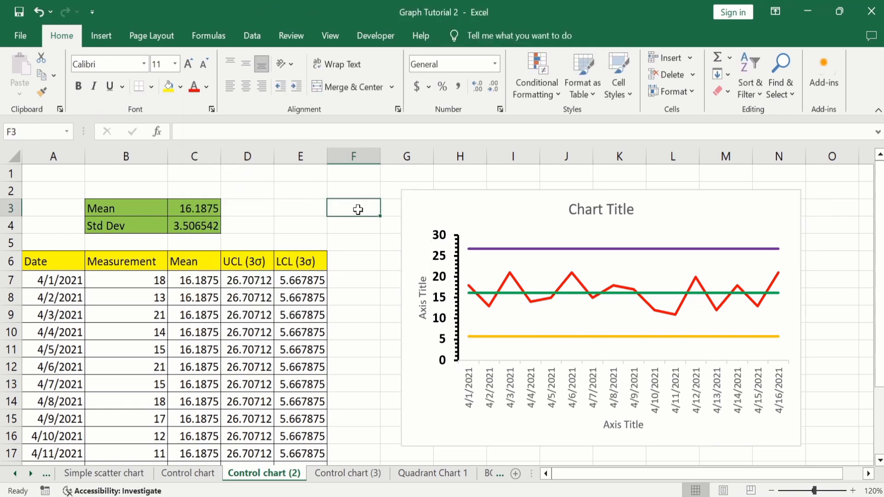
- Copy the vertical axis label formatting to the vertical axis title, the date axis labels and the horizontal axis title with Format Painter
{"action": "left_click", "coordinate": [439, 238]}
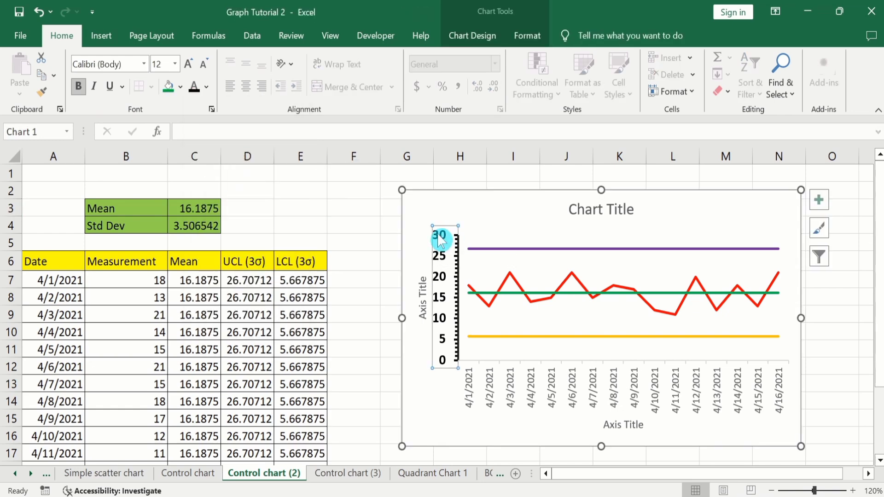
{"action": "left_click", "coordinate": [42, 94]}
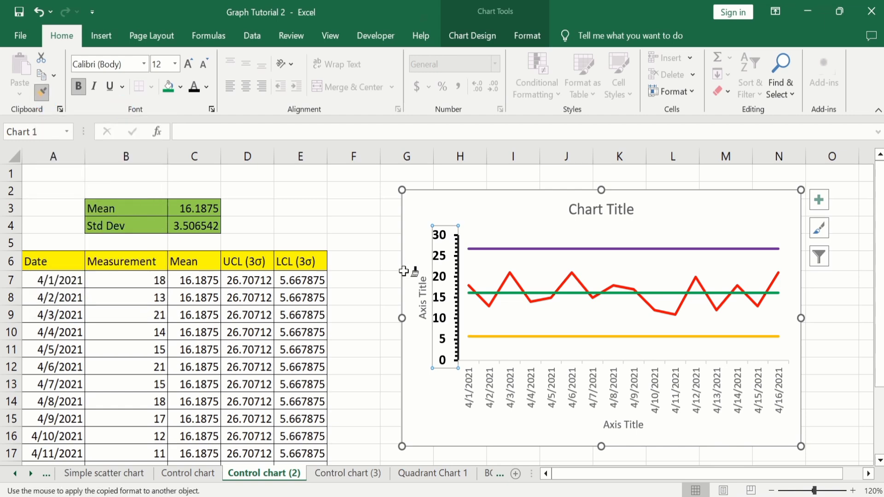
{"action": "left_click", "coordinate": [423, 297]}
{"action": "left_click", "coordinate": [564, 385]}
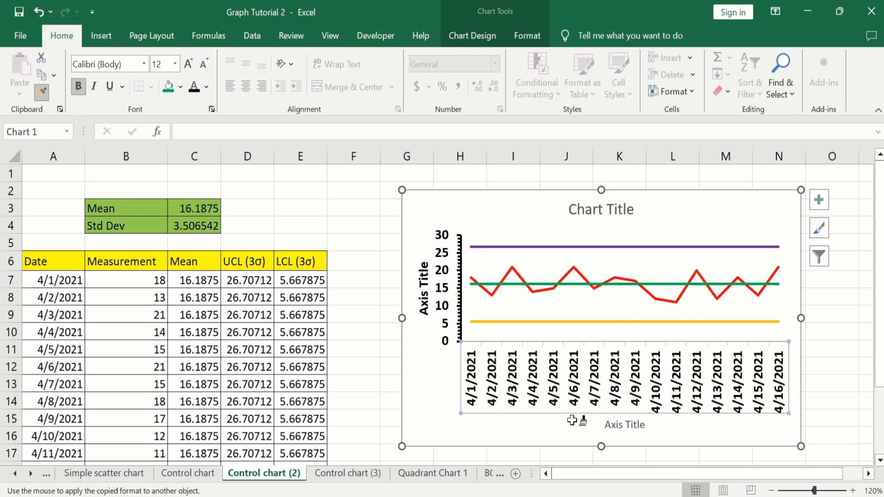
{"action": "left_click", "coordinate": [619, 426]}
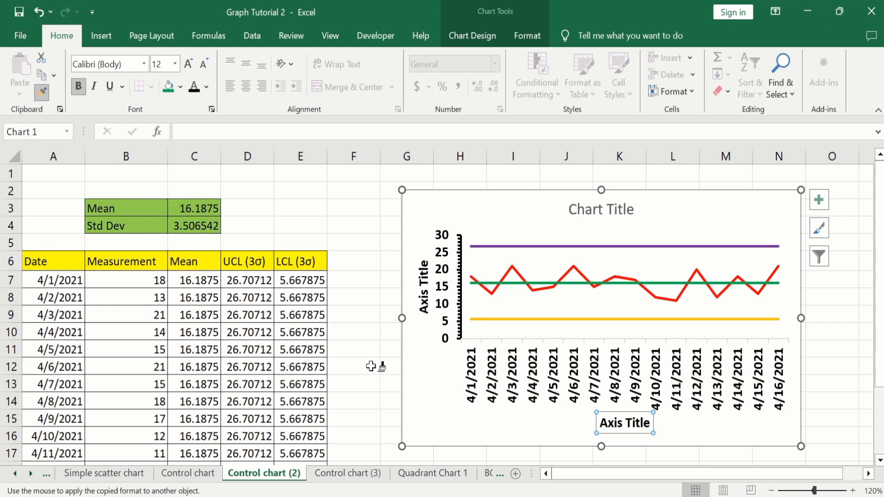
{"action": "left_click", "coordinate": [44, 97]}
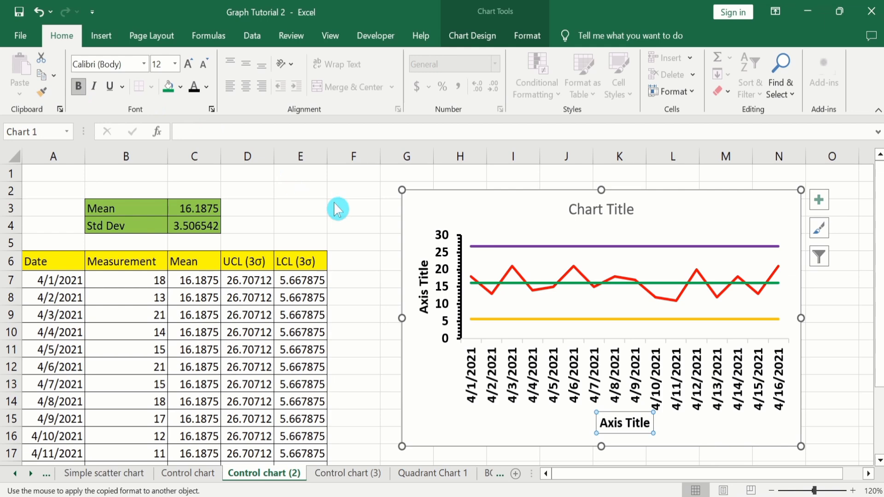
- Link the vertical axis title to the Measurement header with the formula ='Control chart (2)'!$B$6
{"action": "left_click", "coordinate": [425, 289]}
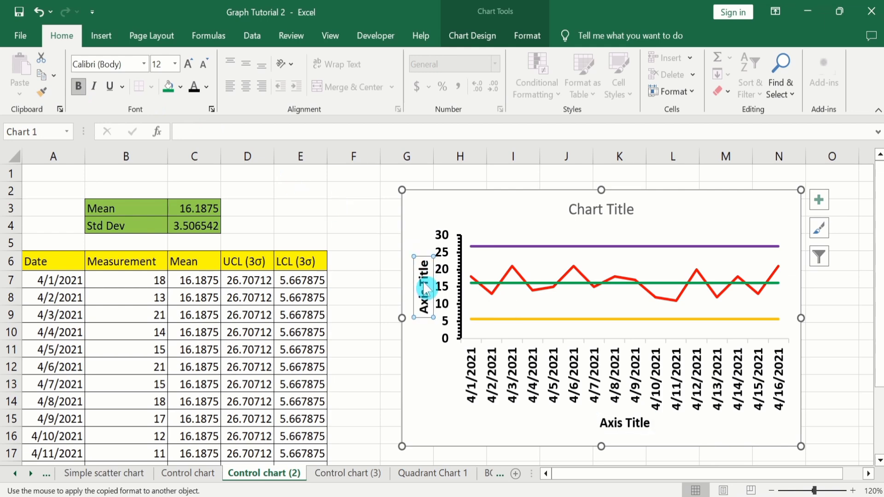
{"action": "left_click", "coordinate": [233, 129]}
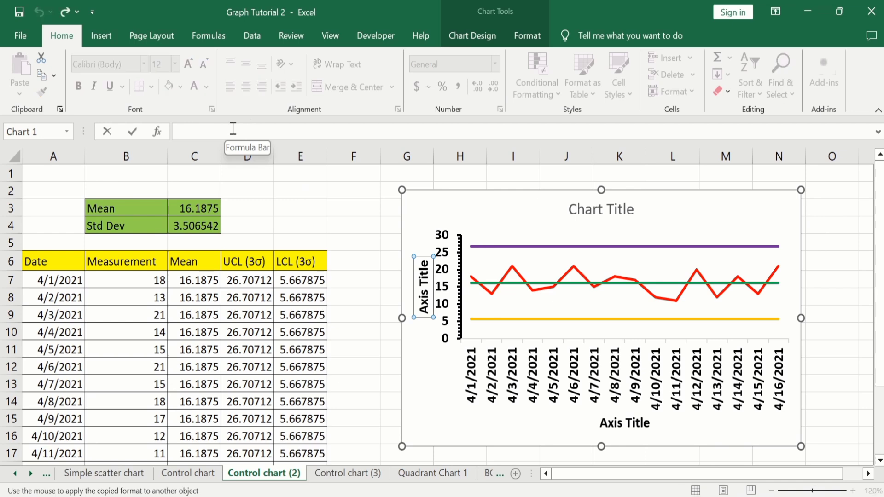
{"action": "type", "text": "="}
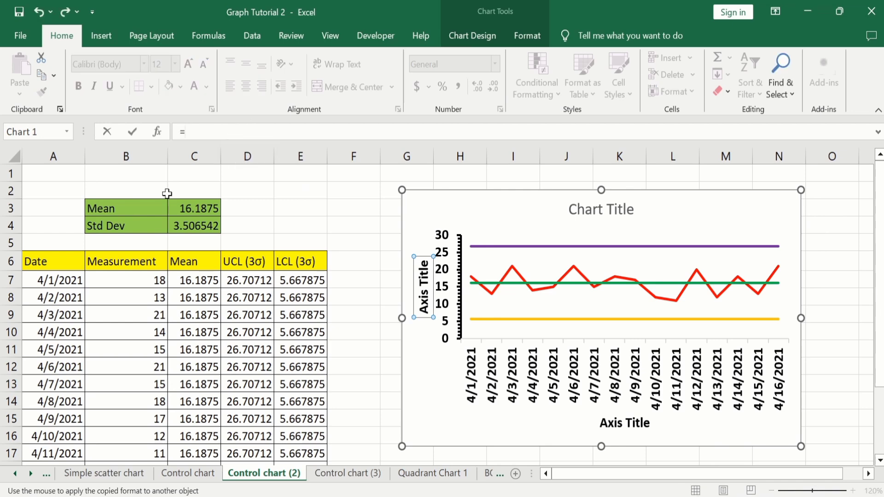
{"action": "left_click", "coordinate": [129, 261]}
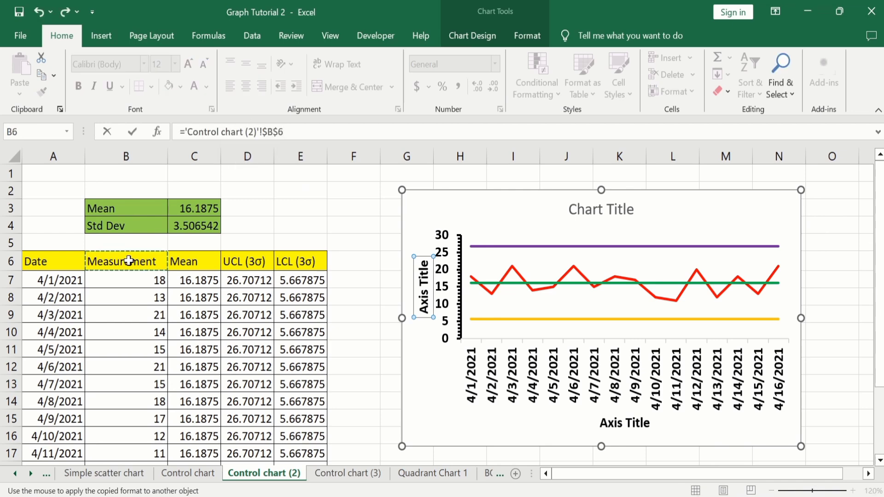
{"action": "key", "text": "Return"}
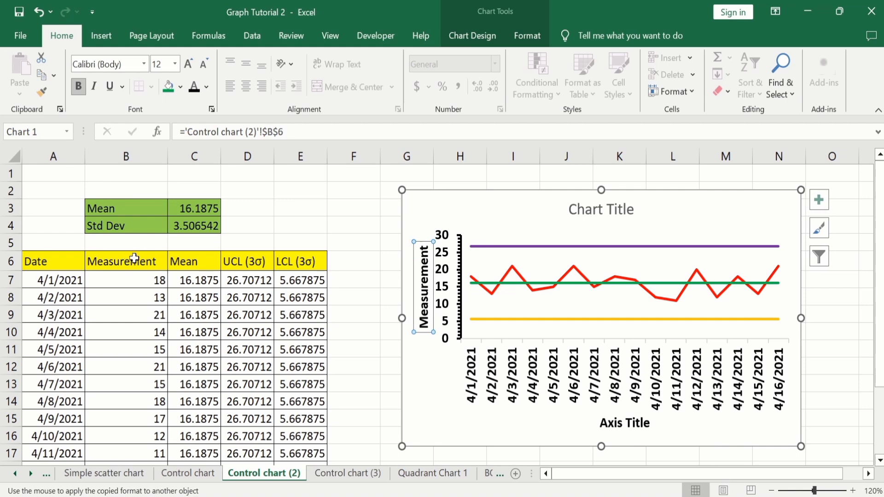
- Replace the horizontal axis title's placeholder text with Date
{"action": "left_click", "coordinate": [630, 420]}
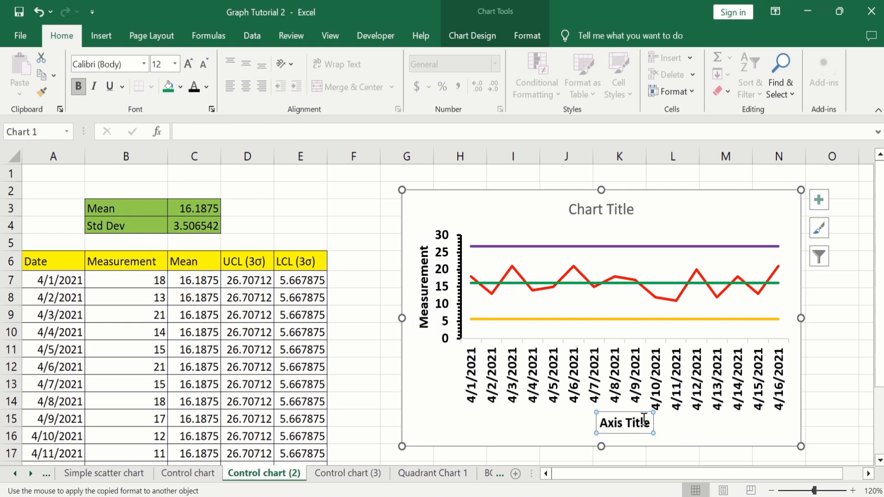
{"action": "left_click", "coordinate": [649, 421]}
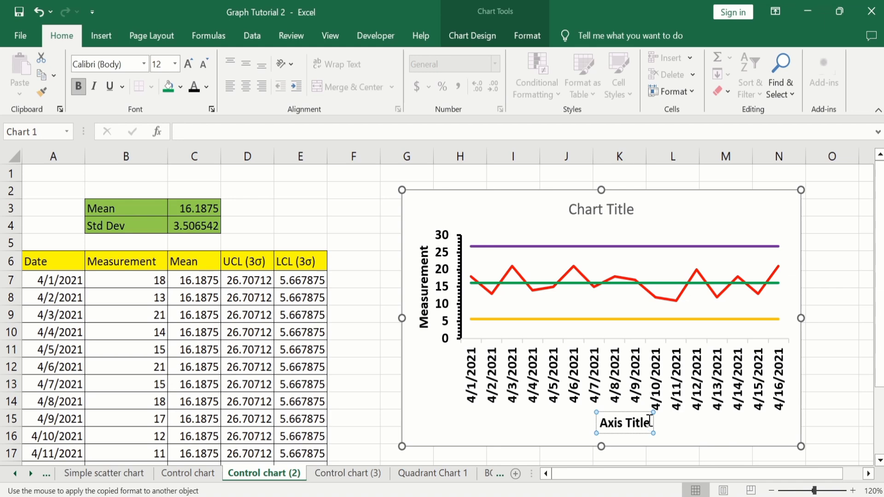
{"action": "key", "text": "BackSpace"}
{"action": "key", "text": "BackSpace"}
{"action": "key", "text": "BackSpace"}
{"action": "key", "text": "BackSpace"}
{"action": "key", "text": "BackSpace"}
{"action": "key", "text": "BackSpace"}
{"action": "key", "text": "BackSpace"}
{"action": "key", "text": "BackSpace"}
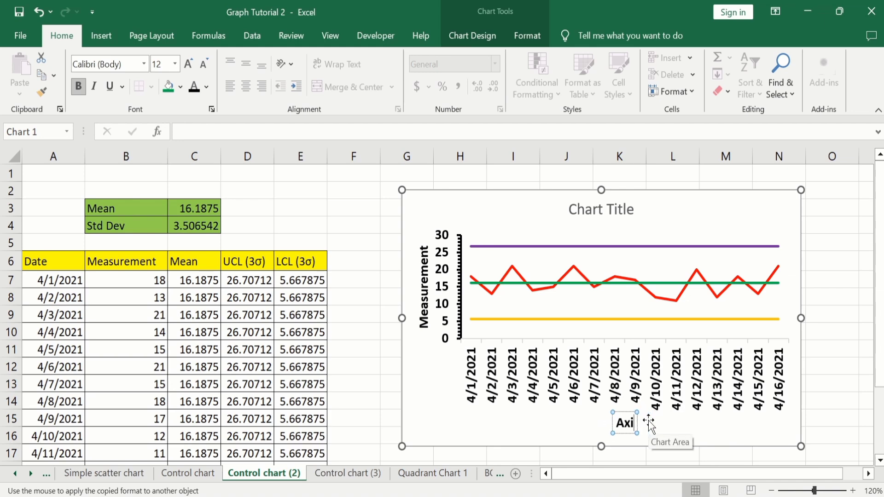
{"action": "key", "text": "BackSpace"}
{"action": "key", "text": "BackSpace"}
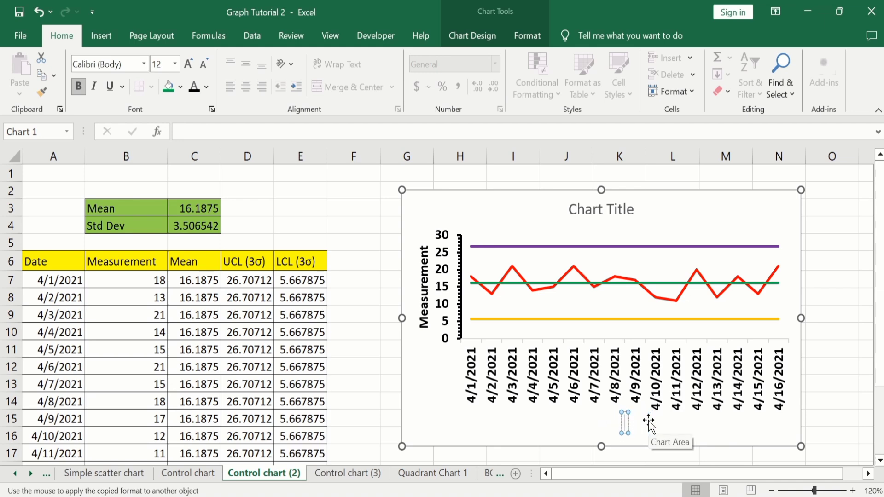
{"action": "type", "text": "Date"}
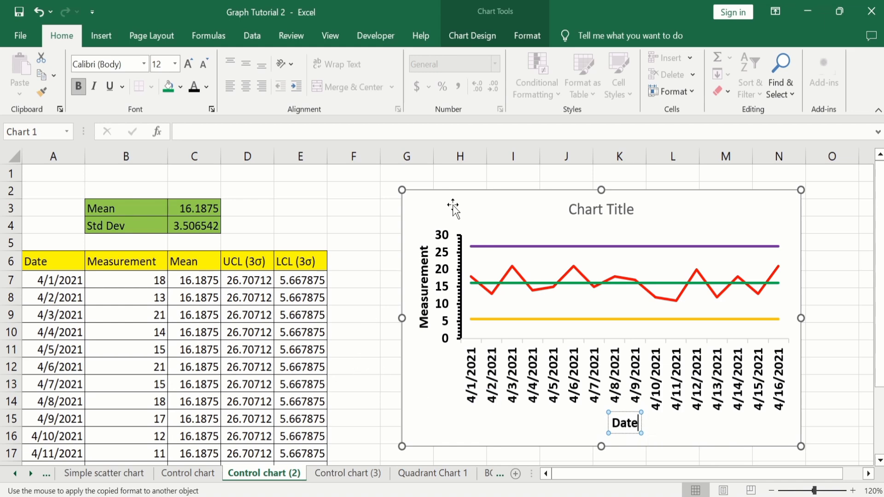
- Replace the chart title's placeholder text with Control Chart
{"action": "left_click", "coordinate": [590, 210]}
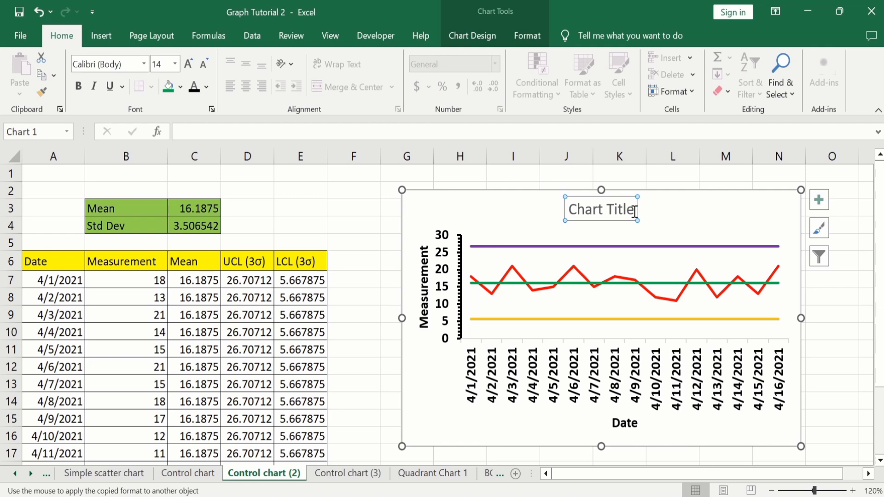
{"action": "left_click", "coordinate": [635, 212]}
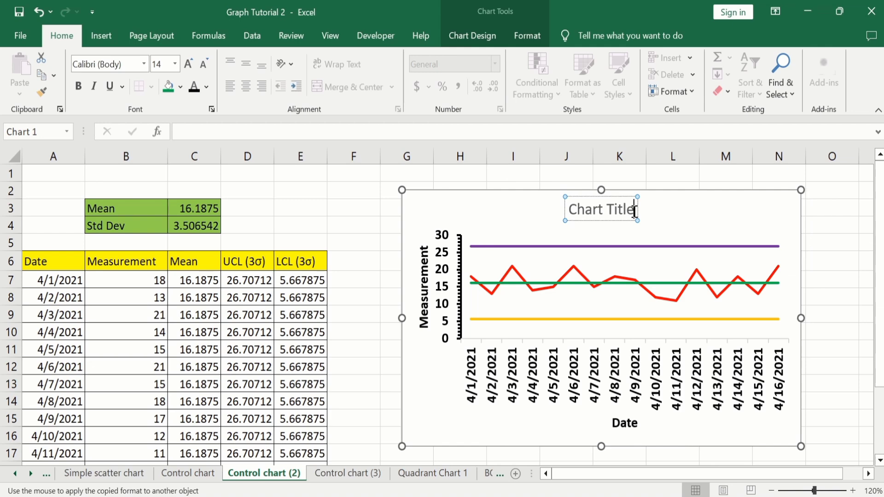
{"action": "key", "text": "BackSpace"}
{"action": "key", "text": "BackSpace"}
{"action": "key", "text": "BackSpace"}
{"action": "key", "text": "BackSpace"}
{"action": "key", "text": "BackSpace"}
{"action": "key", "text": "BackSpace"}
{"action": "key", "text": "BackSpace"}
{"action": "key", "text": "BackSpace"}
{"action": "key", "text": "BackSpace"}
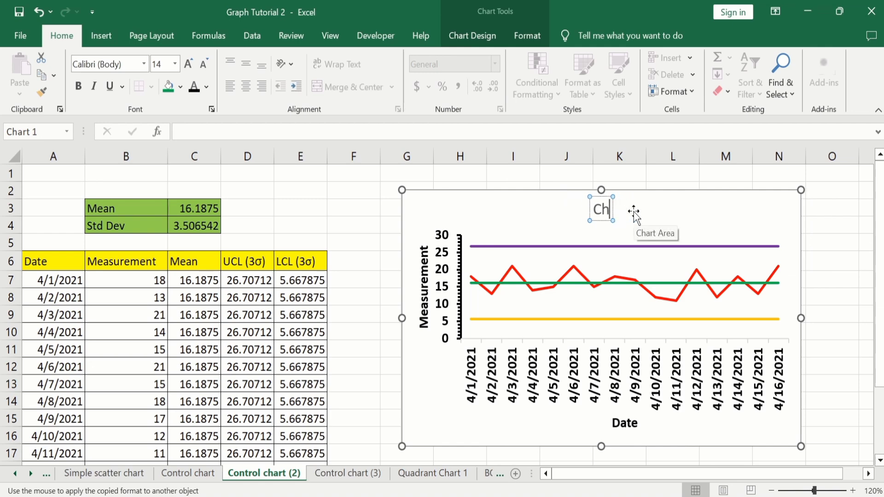
{"action": "key", "text": "BackSpace"}
{"action": "type", "text": "ontrol"}
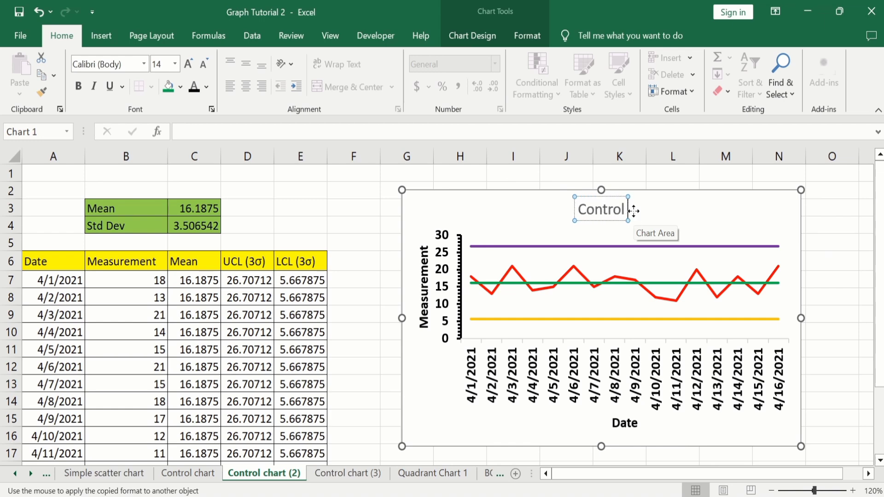
{"action": "type", "text": " Chart"}
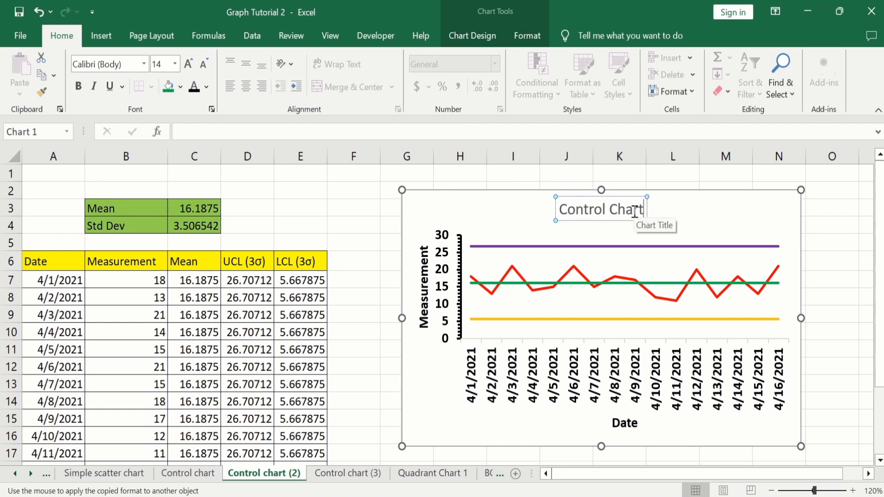
{"action": "left_click", "coordinate": [344, 191]}
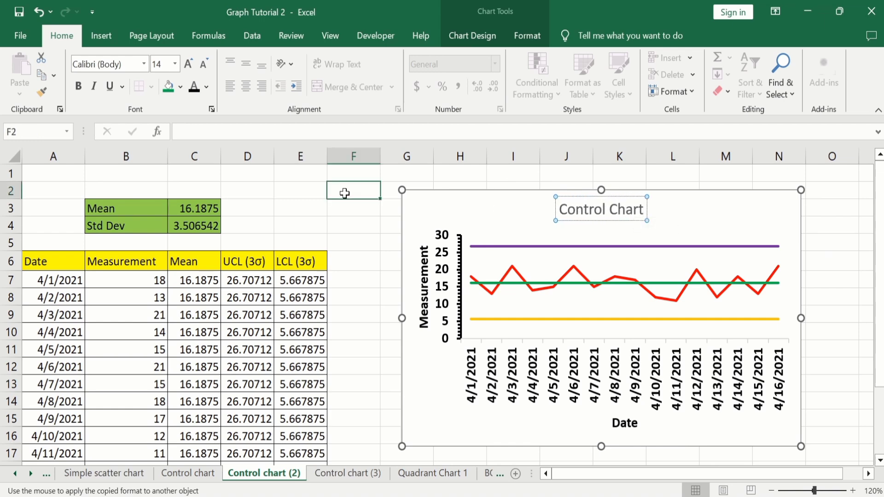
- Format the chart title as 16 pt, bold and black
{"action": "left_click", "coordinate": [575, 208]}
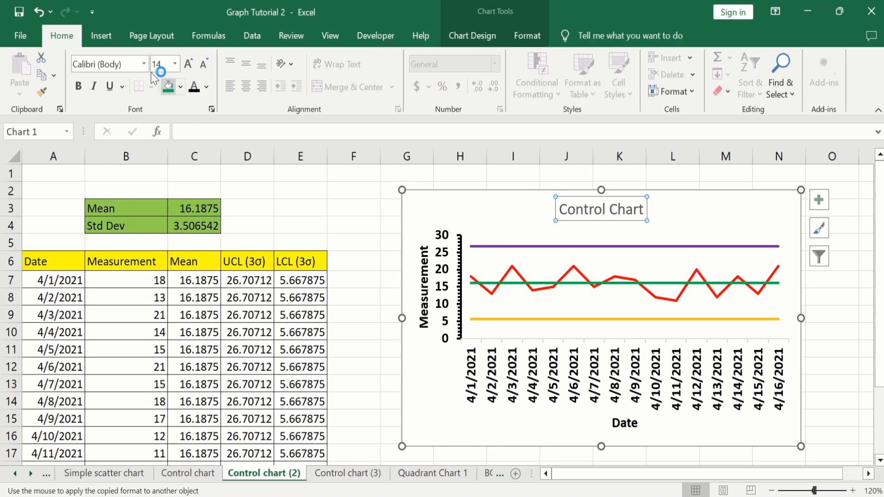
{"action": "left_click", "coordinate": [176, 65]}
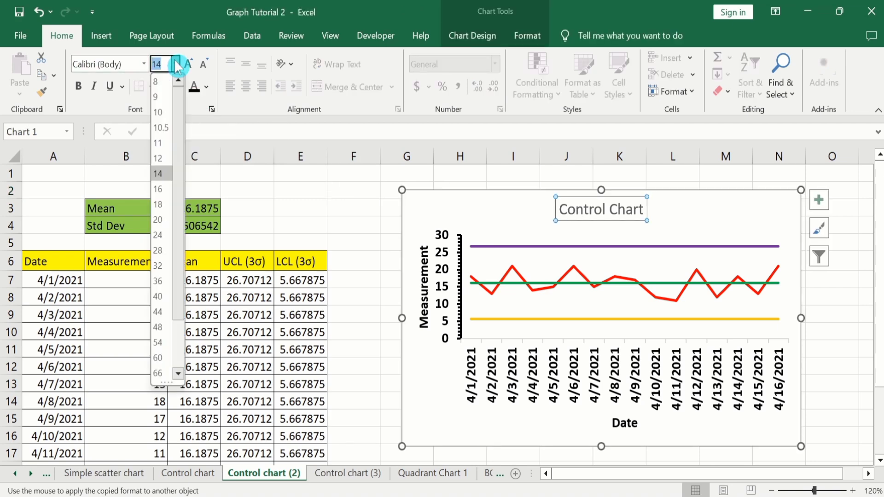
{"action": "left_click", "coordinate": [162, 190]}
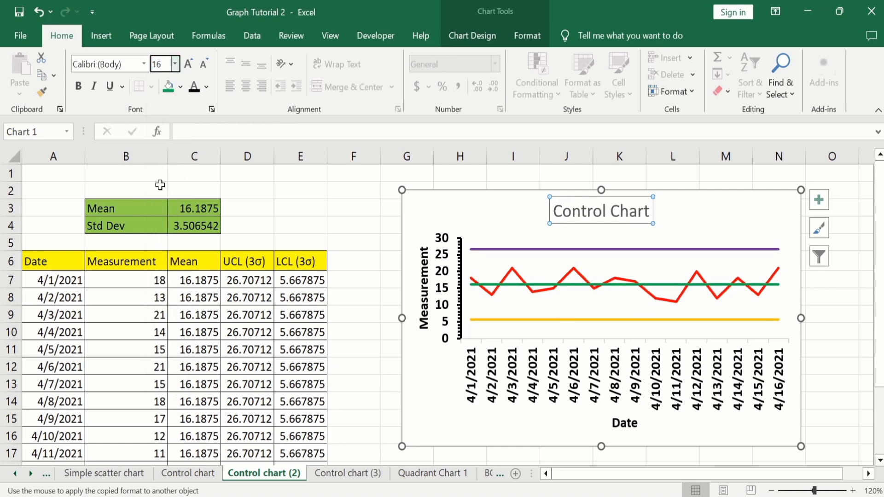
{"action": "left_click", "coordinate": [79, 90]}
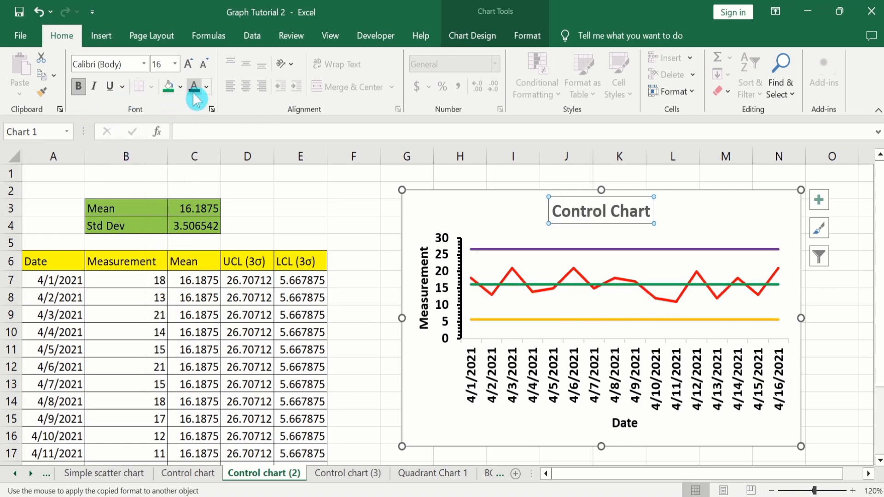
{"action": "left_click", "coordinate": [193, 92]}
{"action": "left_click", "coordinate": [354, 383]}
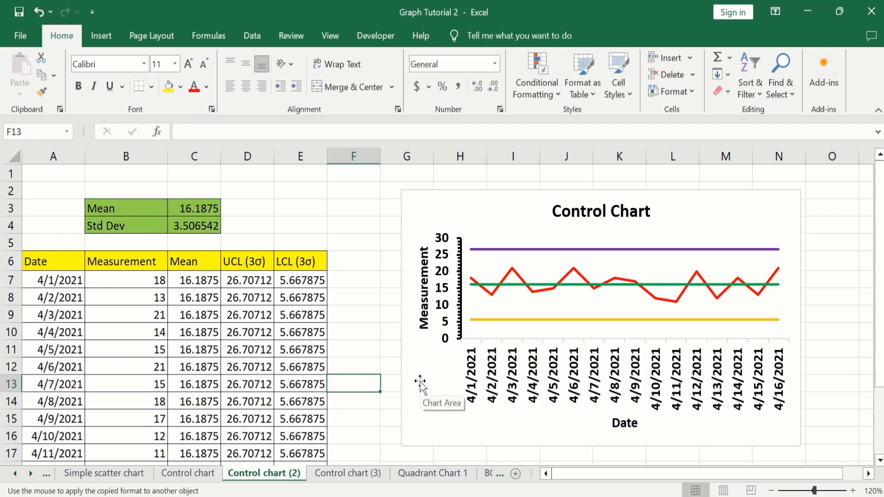
{"action": "left_click", "coordinate": [450, 318]}
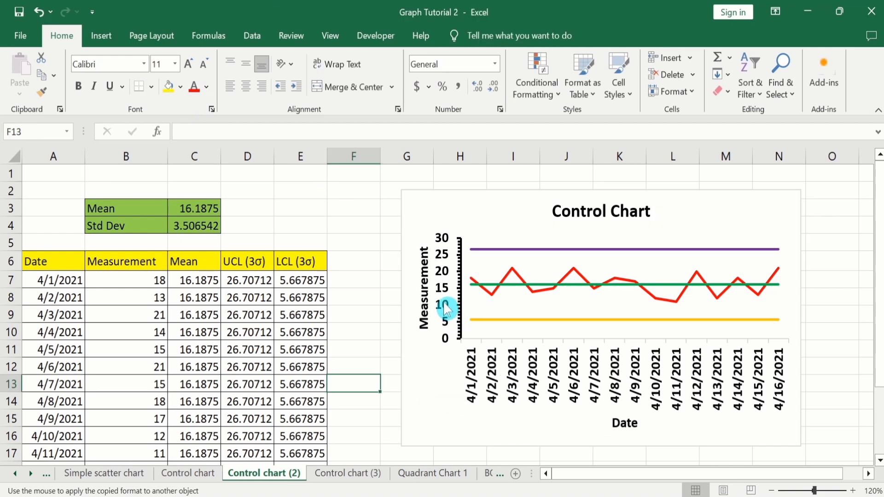
{"action": "left_click", "coordinate": [495, 346]}
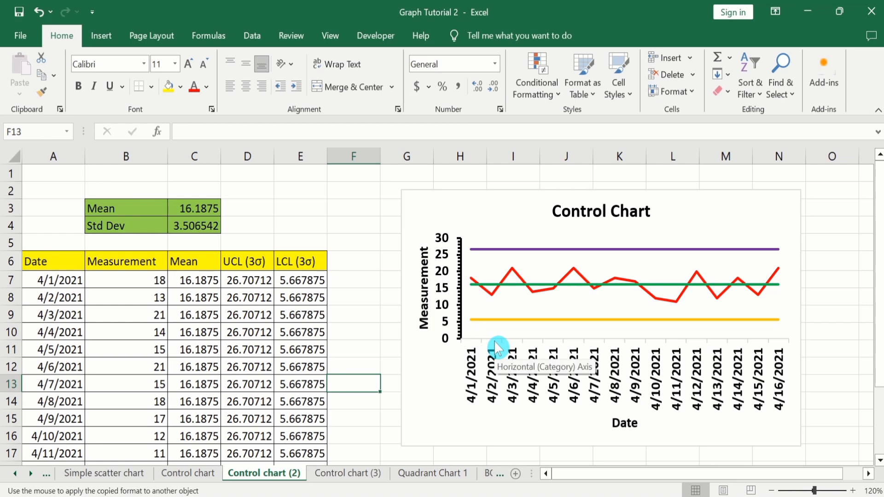
{"action": "left_click", "coordinate": [486, 350]}
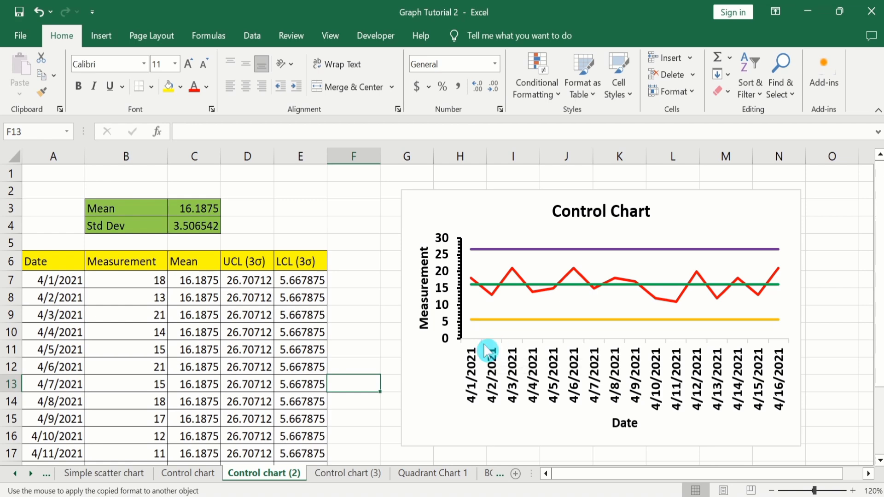
{"action": "left_click", "coordinate": [479, 368]}
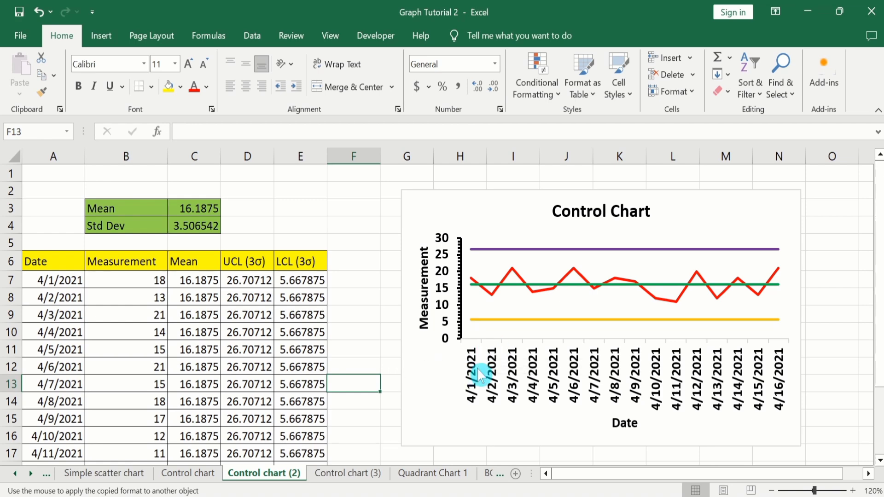
- Set the custom text angle of the date axis labels to -34°
{"action": "left_click", "coordinate": [501, 375]}
{"action": "left_click", "coordinate": [491, 380]}
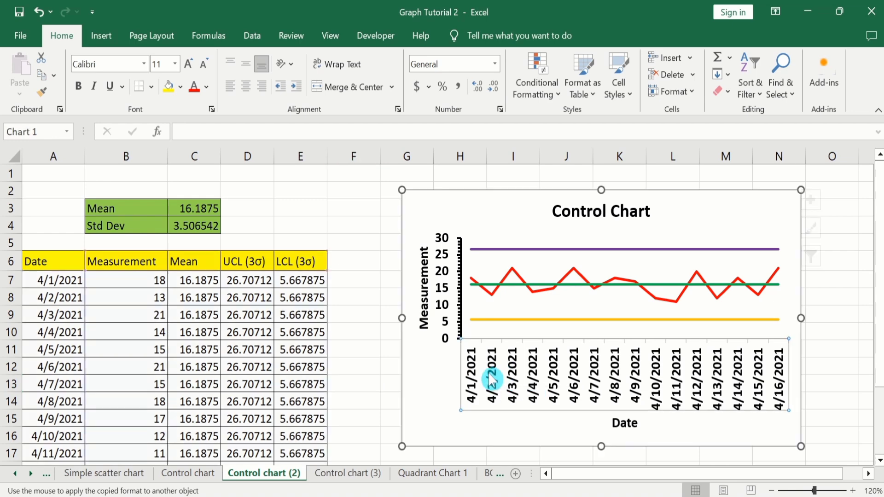
{"action": "right_click", "coordinate": [491, 380]}
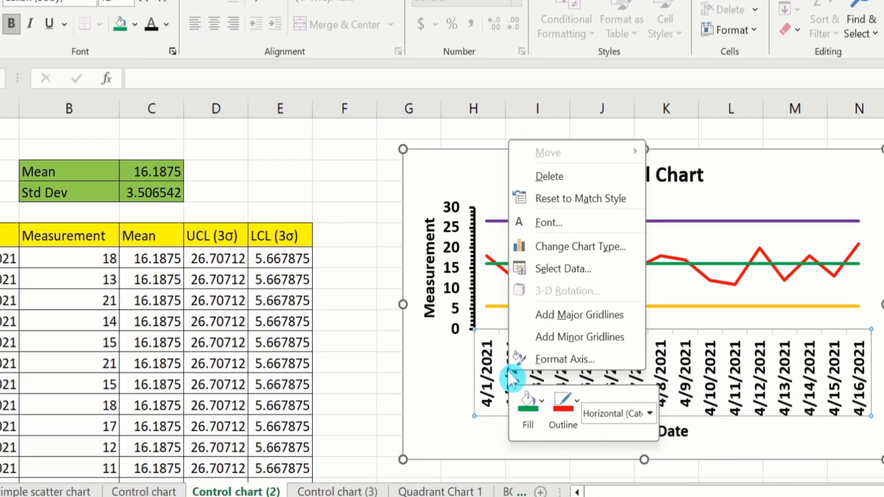
{"action": "left_click", "coordinate": [550, 366]}
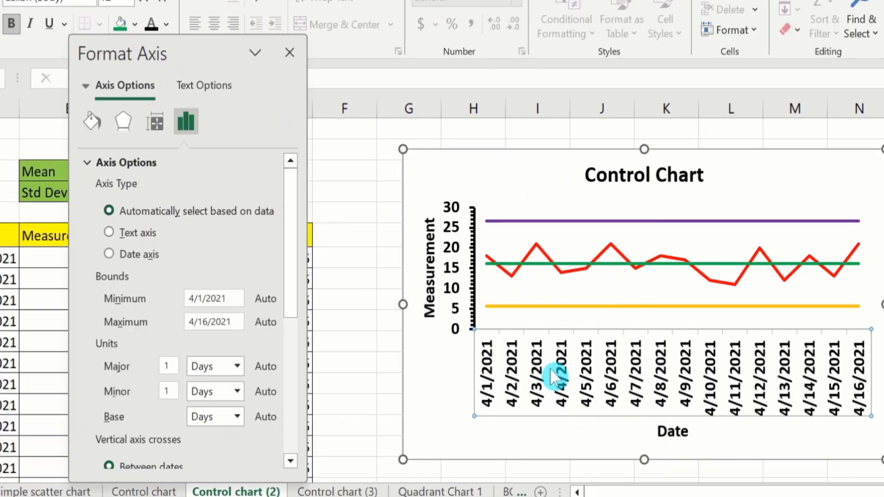
{"action": "left_click", "coordinate": [156, 122]}
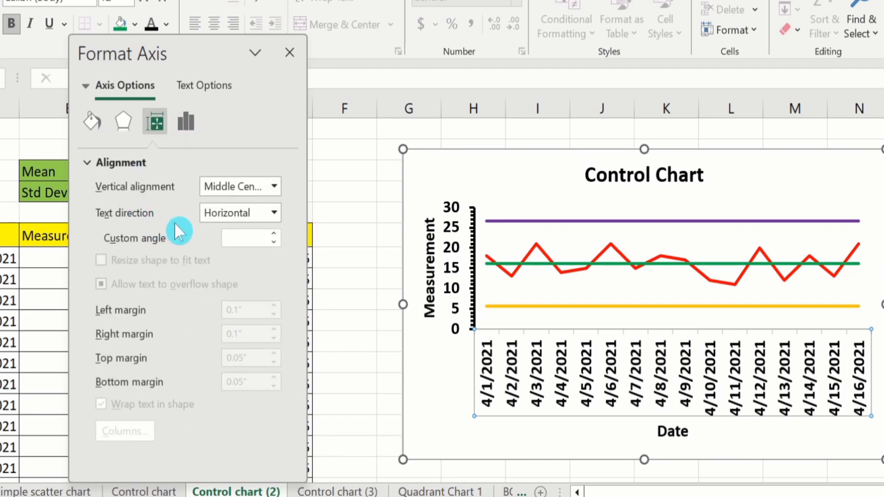
{"action": "left_click", "coordinate": [275, 212]}
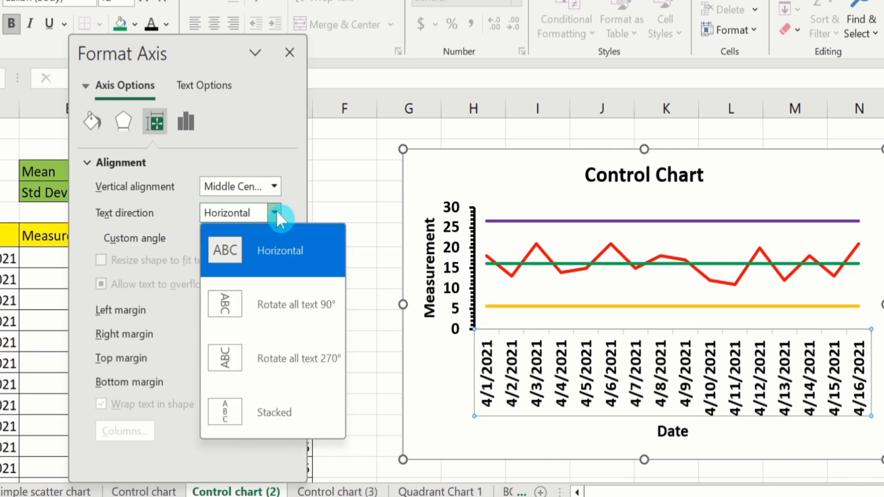
{"action": "left_click", "coordinate": [275, 212]}
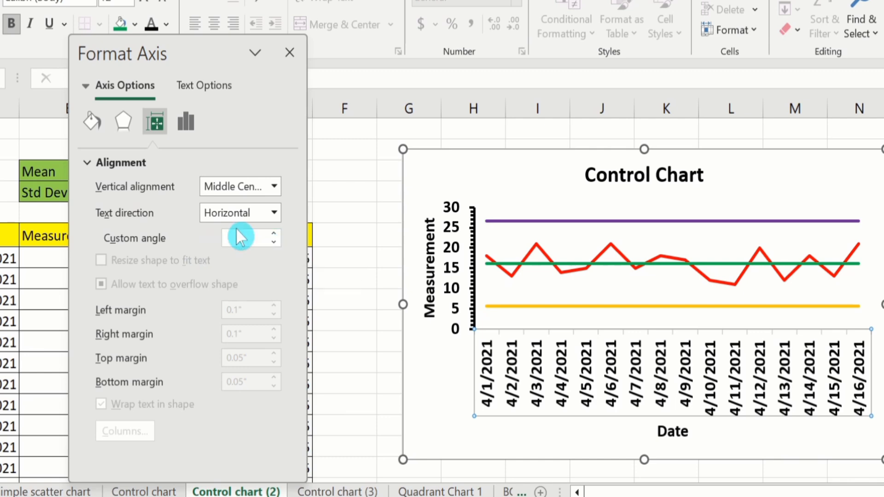
{"action": "left_click", "coordinate": [278, 230]}
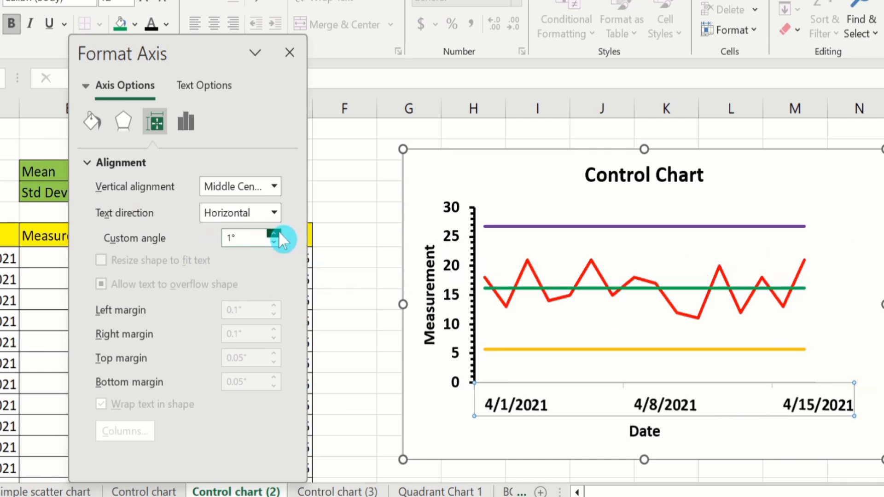
{"action": "left_click", "coordinate": [278, 231]}
{"action": "left_click", "coordinate": [278, 230]}
{"action": "double_click", "coordinate": [278, 230]}
{"action": "double_click", "coordinate": [278, 230]}
{"action": "left_click", "coordinate": [278, 230]}
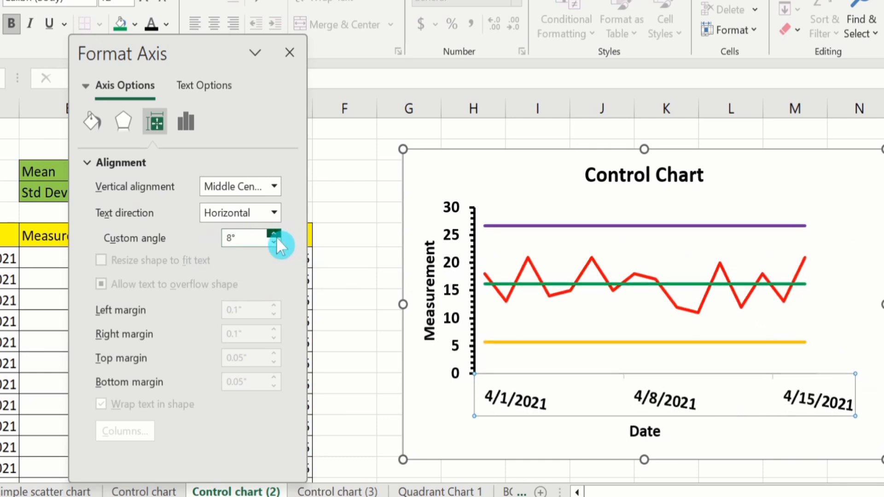
{"action": "double_click", "coordinate": [274, 241]}
{"action": "double_click", "coordinate": [274, 241]}
{"action": "triple_click", "coordinate": [274, 241]}
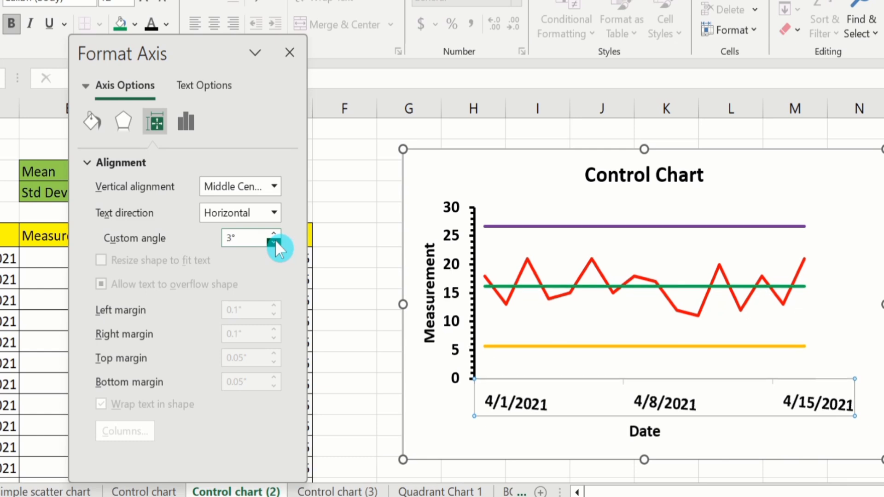
{"action": "double_click", "coordinate": [274, 241]}
{"action": "double_click", "coordinate": [274, 241]}
{"action": "double_click", "coordinate": [274, 241]}
{"action": "double_click", "coordinate": [274, 241]}
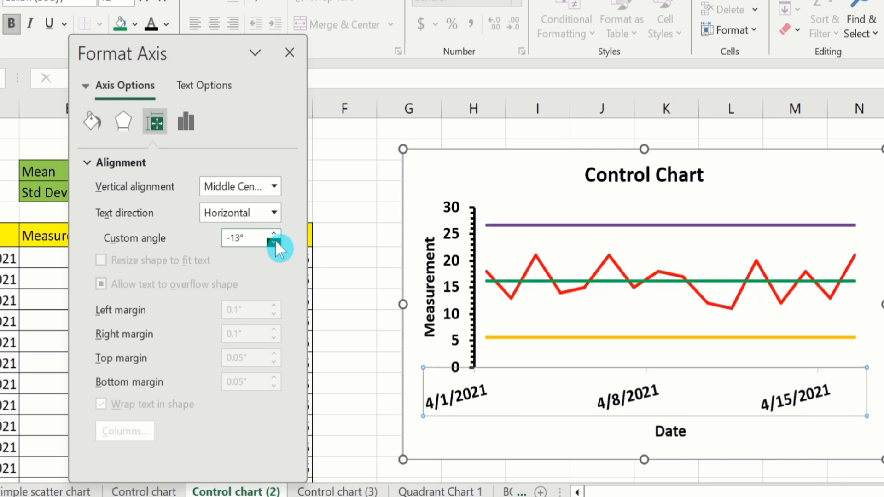
{"action": "double_click", "coordinate": [274, 242]}
{"action": "double_click", "coordinate": [274, 241]}
{"action": "double_click", "coordinate": [274, 241]}
{"action": "double_click", "coordinate": [273, 241]}
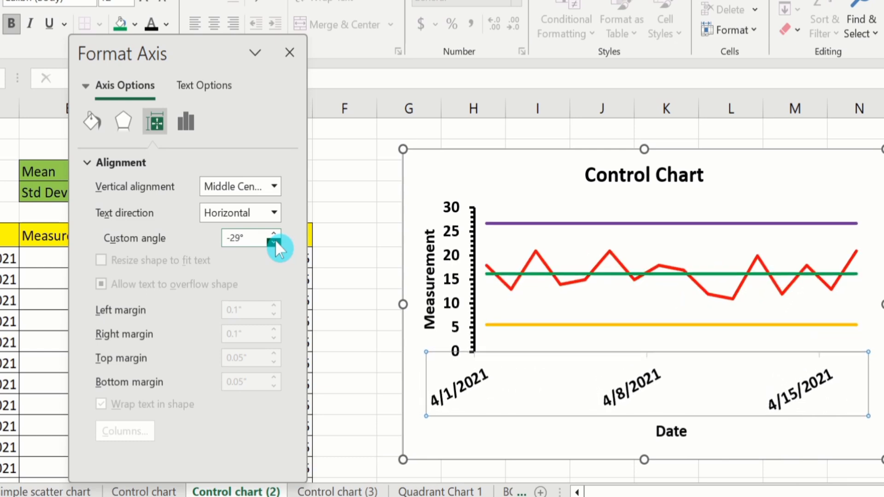
{"action": "double_click", "coordinate": [273, 241]}
{"action": "triple_click", "coordinate": [273, 241]}
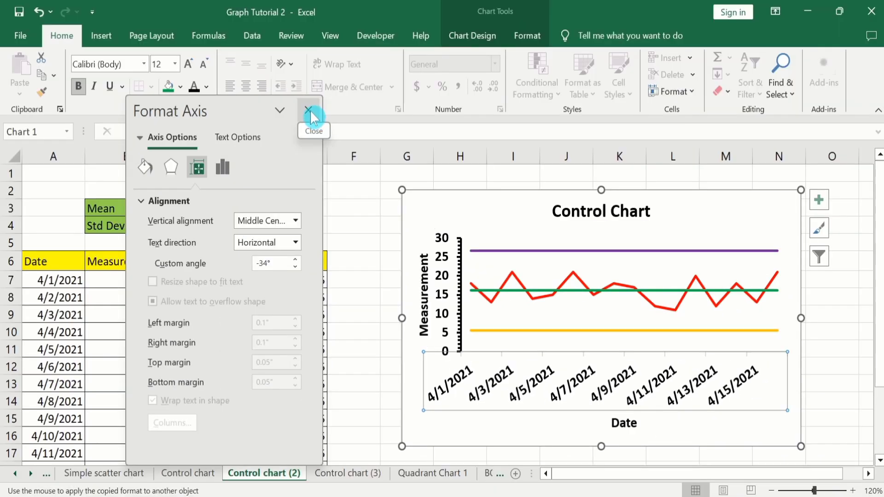
{"action": "left_click", "coordinate": [309, 111]}
{"action": "key", "text": "Escape"}
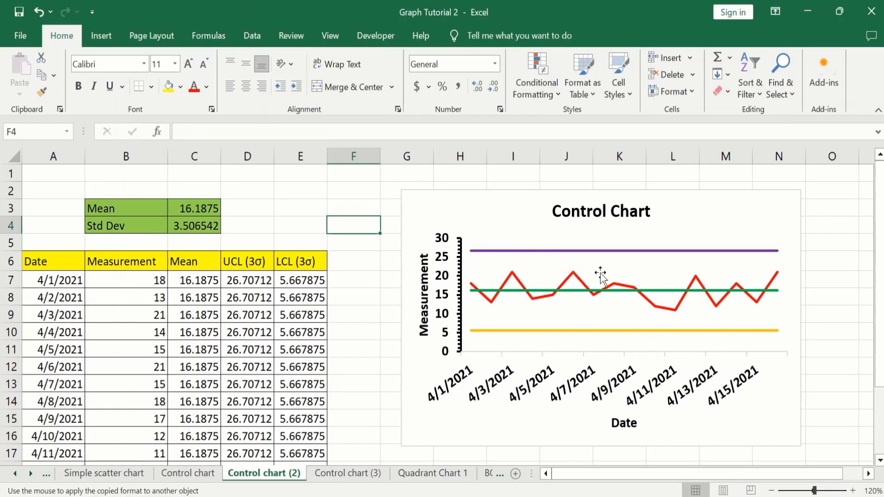
- Narrow the plot area from its right edge and enlarge the whole chart slightly upward and to the right
{"action": "left_click", "coordinate": [647, 268]}
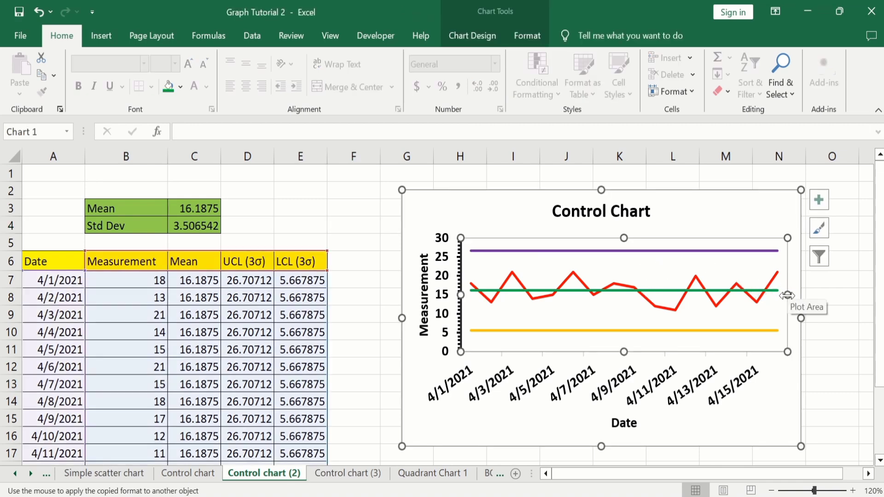
{"action": "left_click_drag", "start_coordinate": [787, 295], "coordinate": [756, 293]}
{"action": "left_click", "coordinate": [372, 350]}
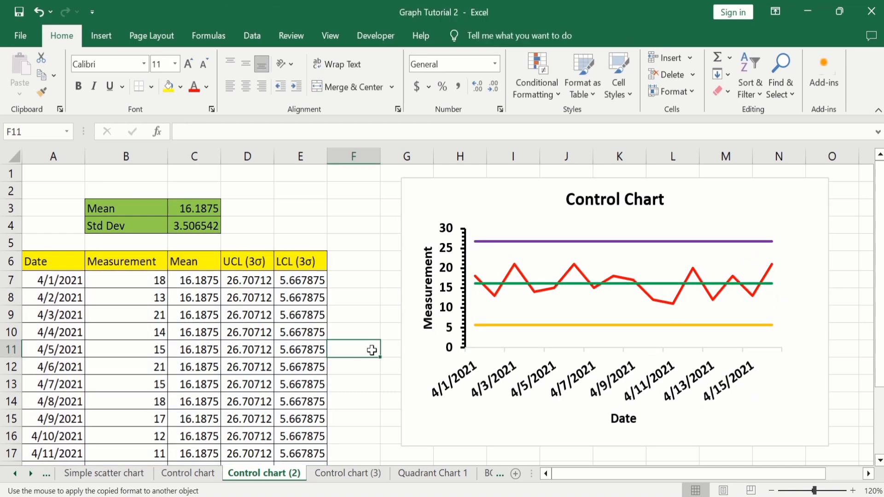
- Format the Measurement series as a solid line in standard red
{"action": "left_click", "coordinate": [511, 277]}
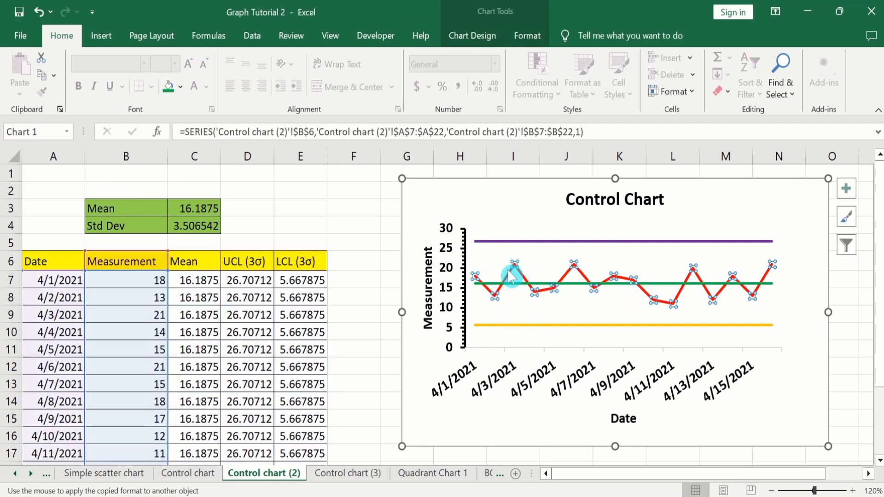
{"action": "right_click", "coordinate": [509, 274]}
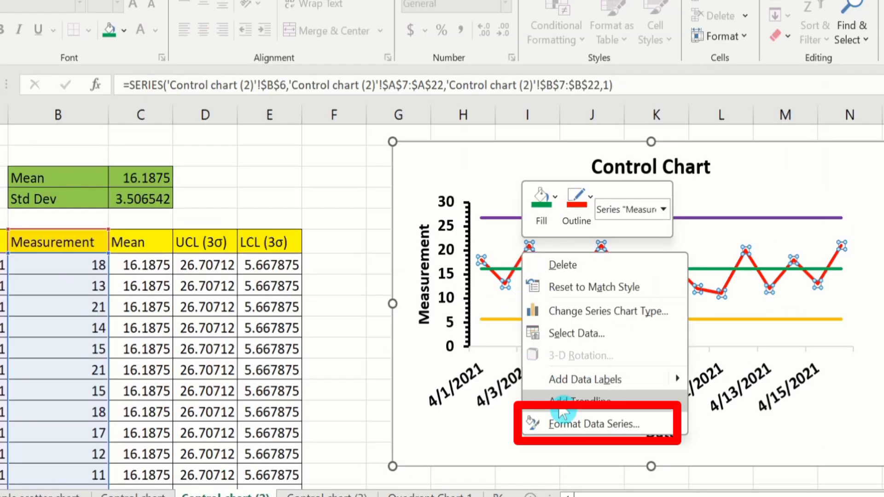
{"action": "left_click", "coordinate": [575, 416]}
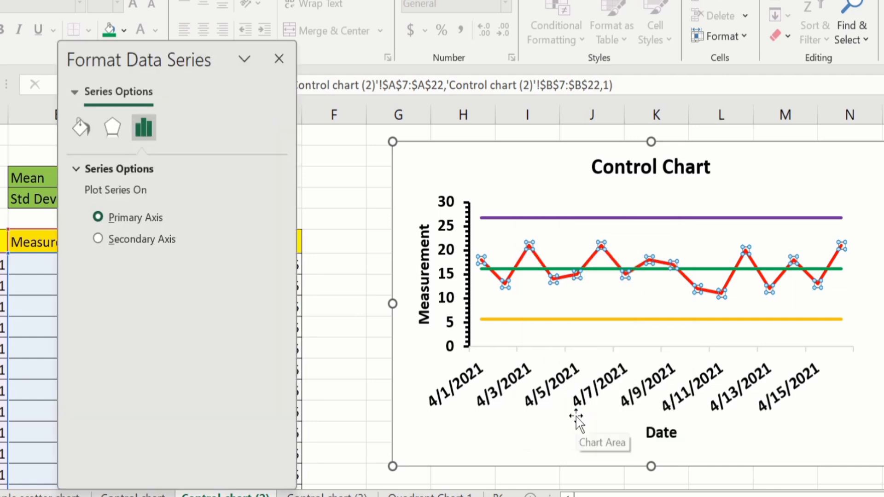
{"action": "left_click", "coordinate": [86, 129]}
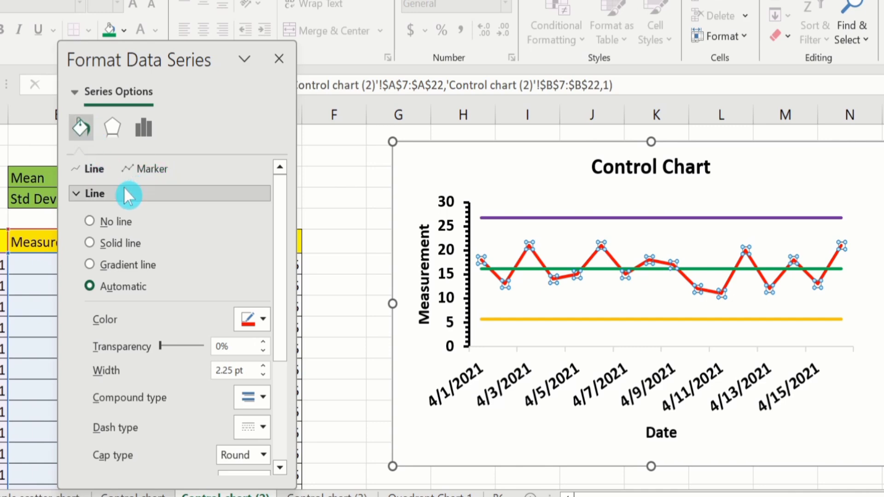
{"action": "left_click", "coordinate": [89, 243]}
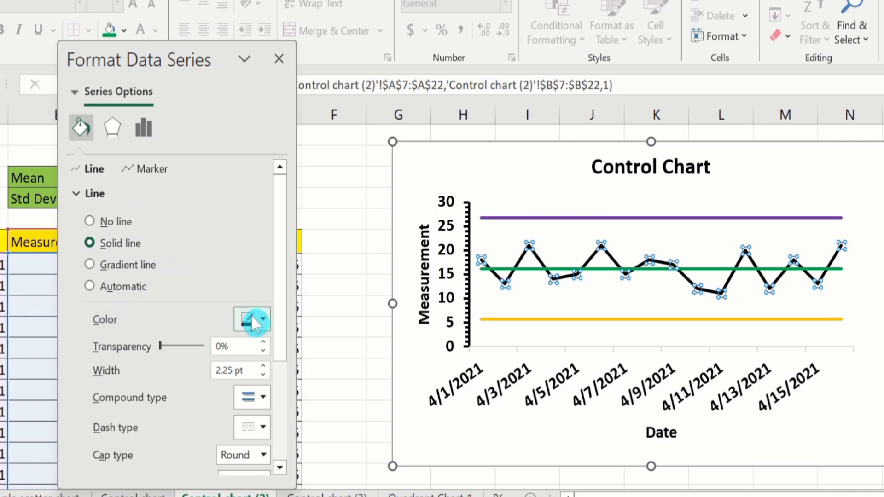
{"action": "left_click", "coordinate": [264, 320]}
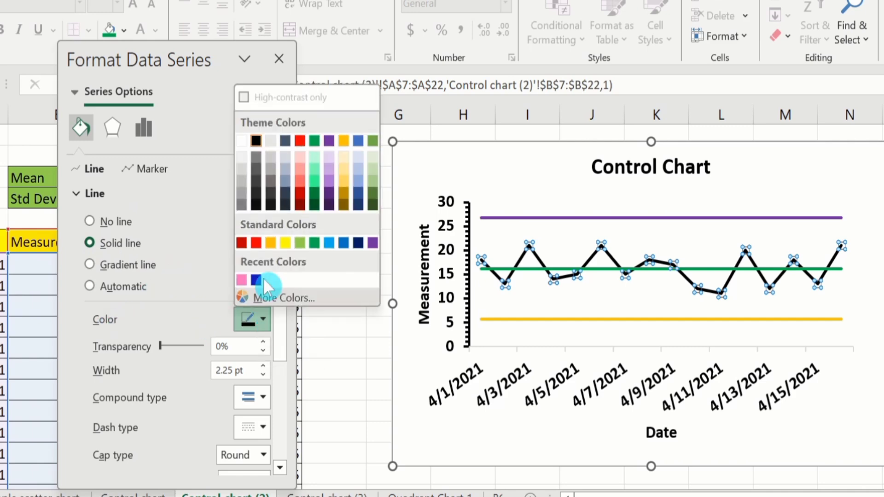
{"action": "left_click", "coordinate": [256, 243]}
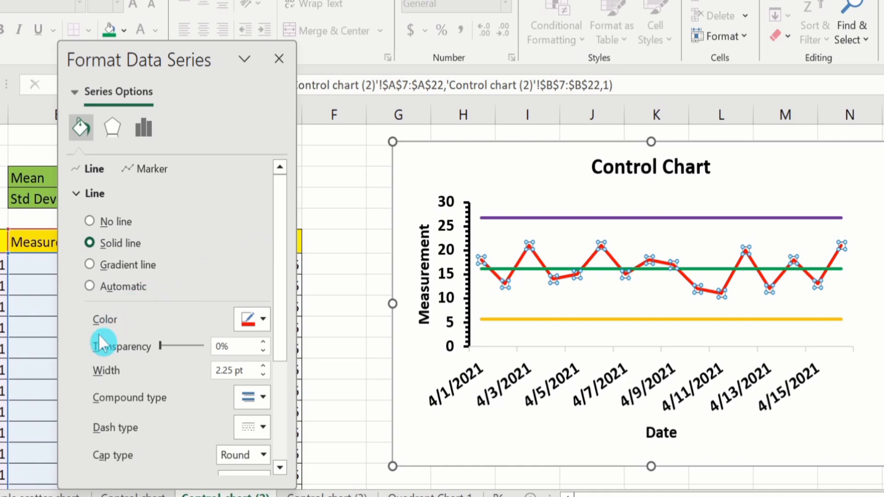
- Set the Measurement line's width to 2.5 pt and its dash type to round dots
{"action": "left_click", "coordinate": [263, 366]}
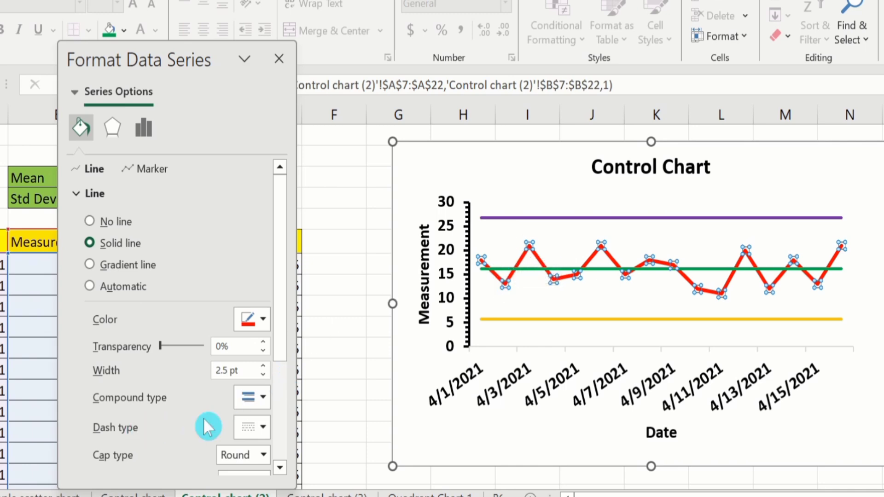
{"action": "left_click", "coordinate": [278, 466]}
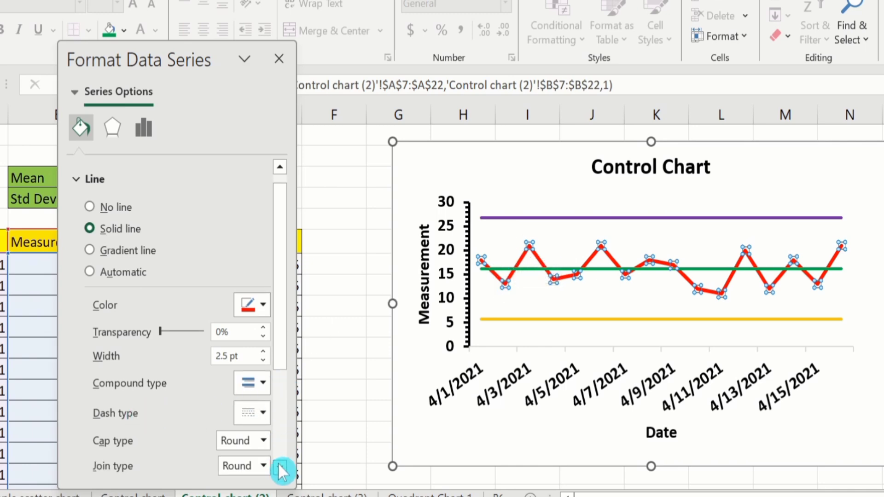
{"action": "left_click", "coordinate": [263, 413]}
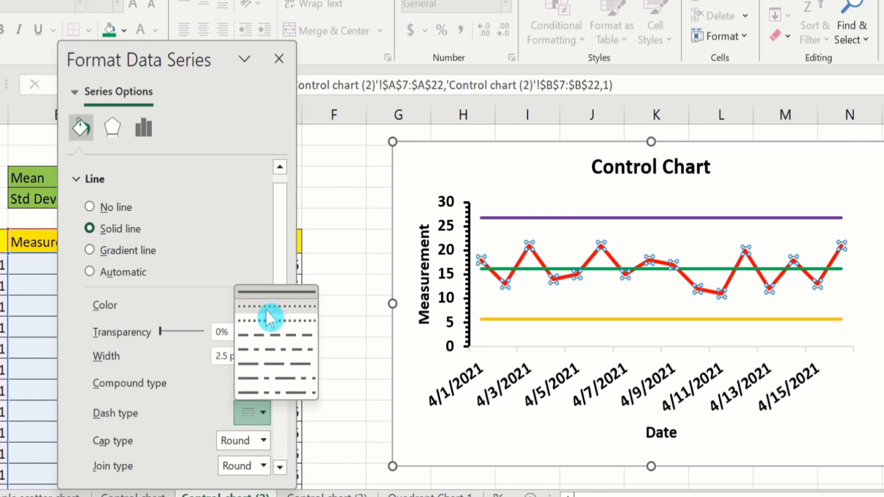
{"action": "left_click", "coordinate": [266, 307]}
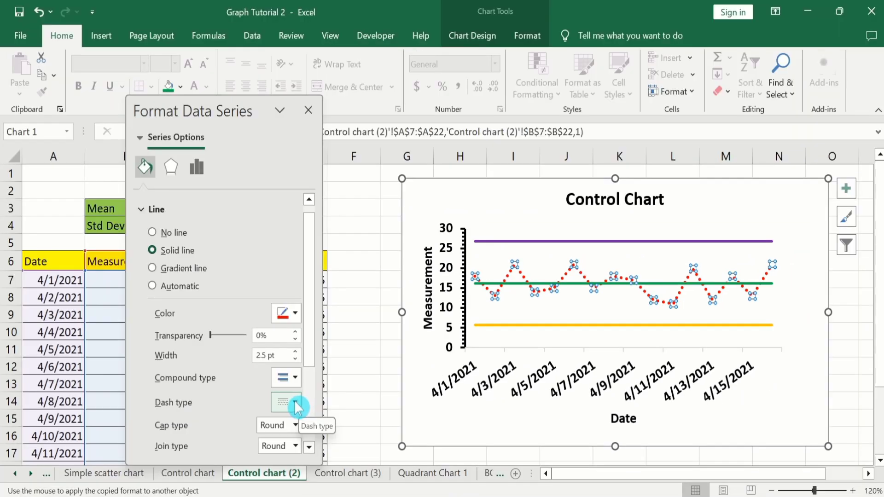
- Set the Measurement line's dash type to solid and turn on built-in markers for the series
{"action": "left_click", "coordinate": [223, 415]}
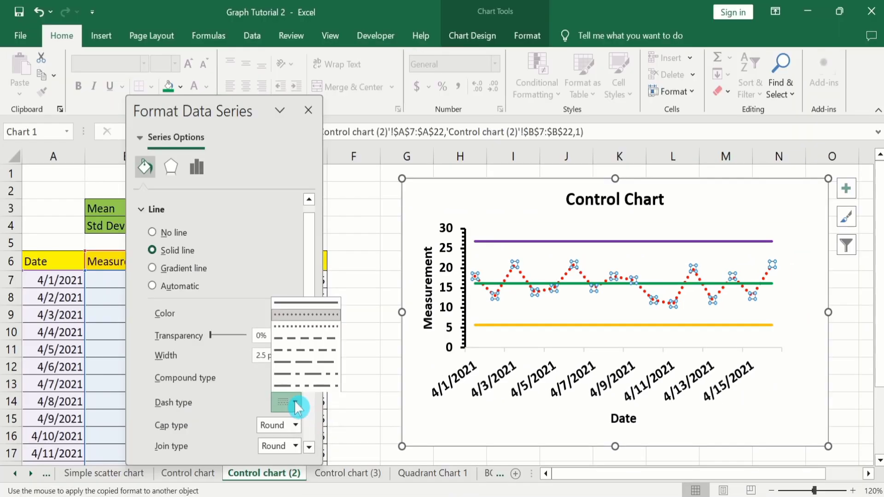
{"action": "left_click", "coordinate": [308, 304]}
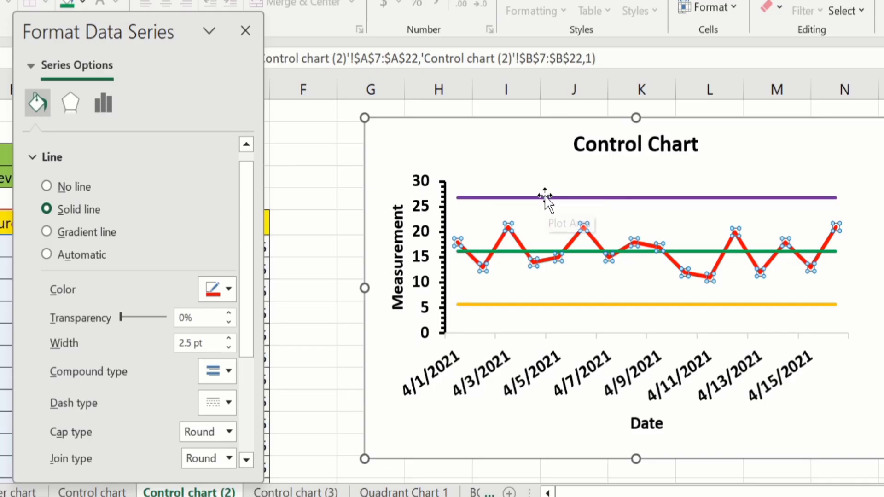
{"action": "left_click", "coordinate": [246, 145]}
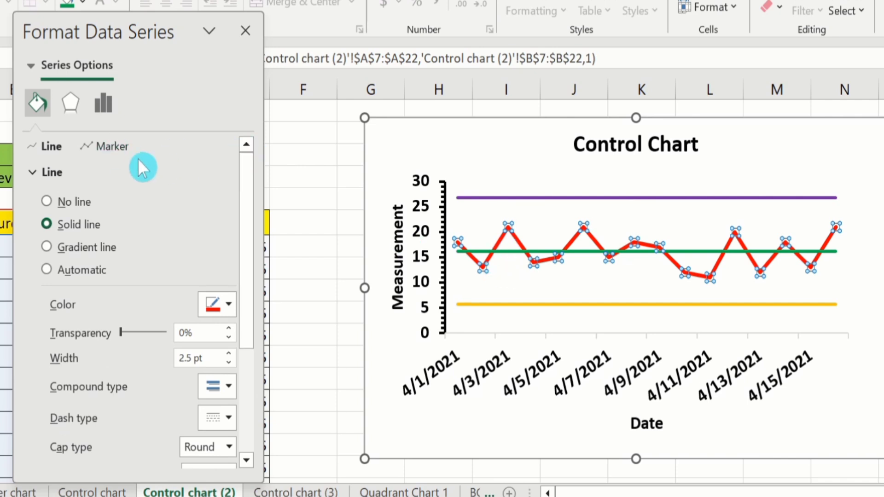
{"action": "left_click", "coordinate": [114, 146]}
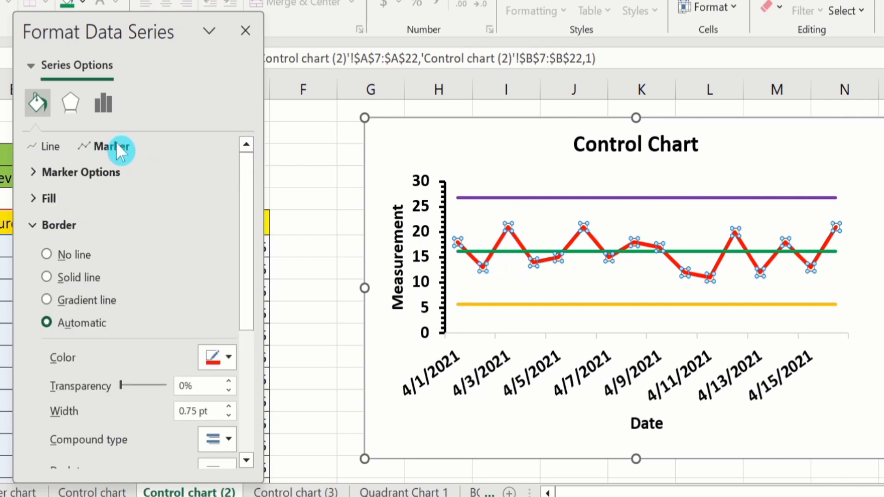
{"action": "left_click", "coordinate": [98, 171]}
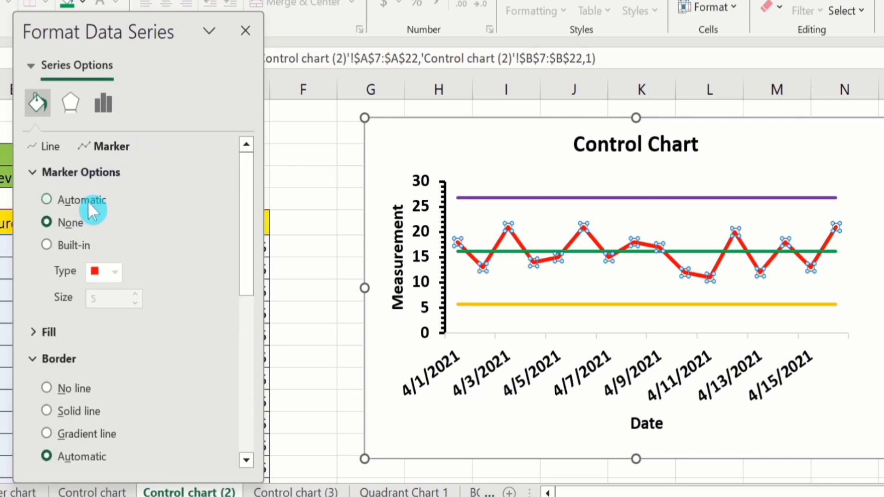
{"action": "left_click", "coordinate": [46, 245]}
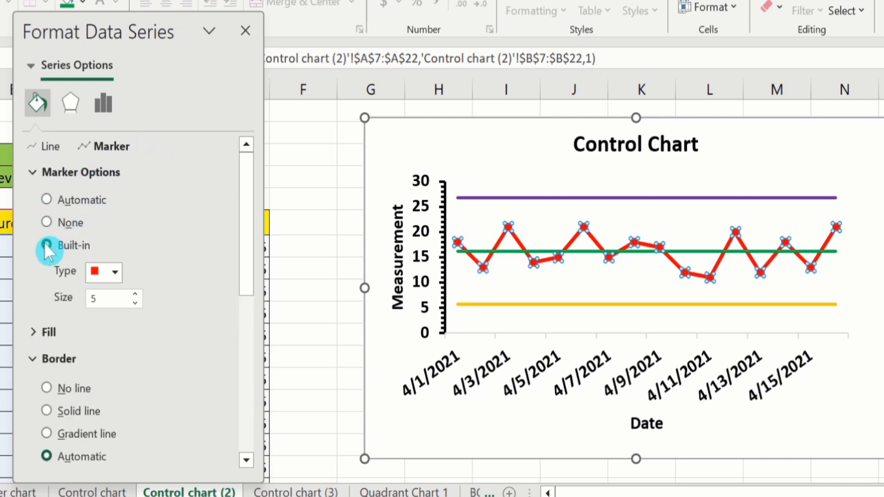
- Change the Measurement series markers to the diamond type at size 7
{"action": "left_click", "coordinate": [115, 271]}
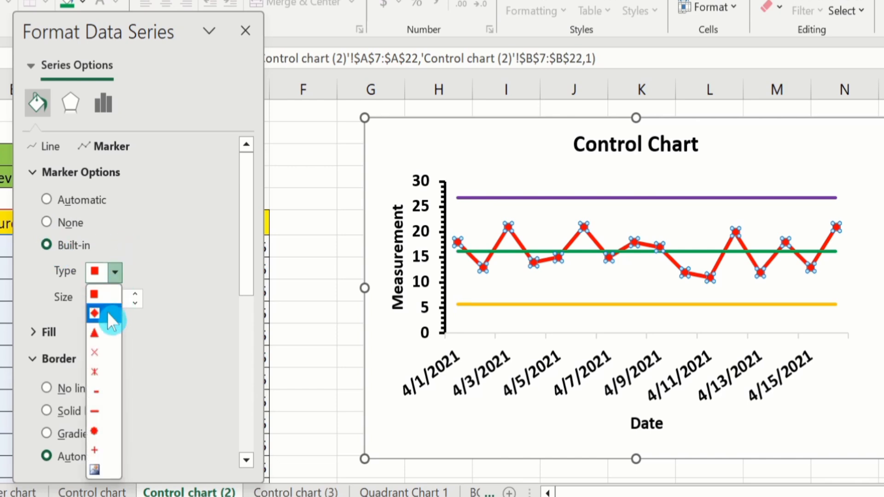
{"action": "left_click", "coordinate": [107, 312]}
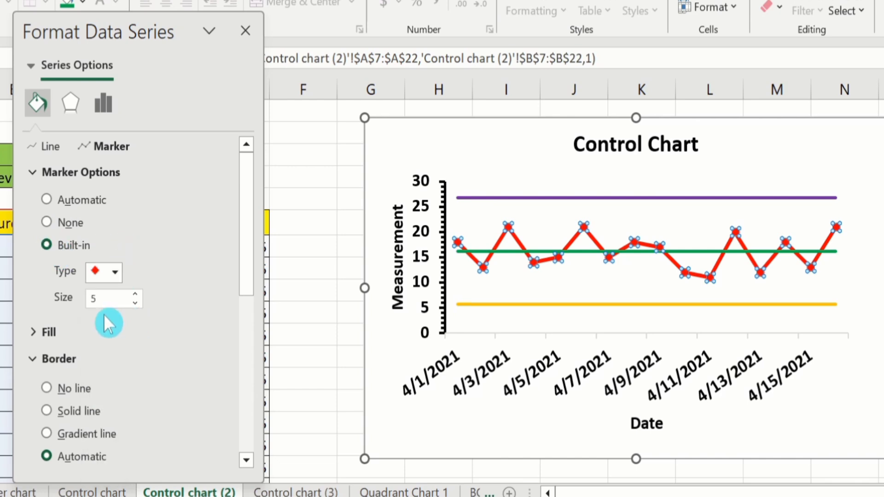
{"action": "left_click", "coordinate": [135, 293]}
{"action": "left_click", "coordinate": [135, 294]}
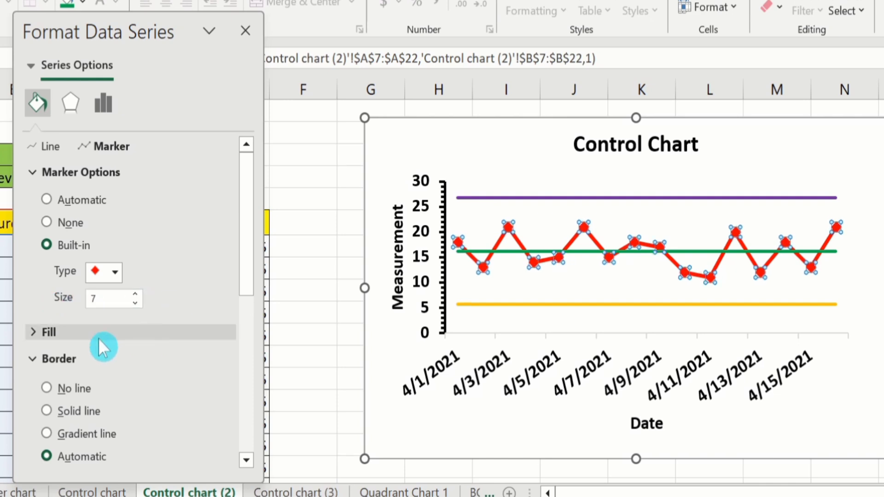
{"action": "left_click", "coordinate": [73, 328]}
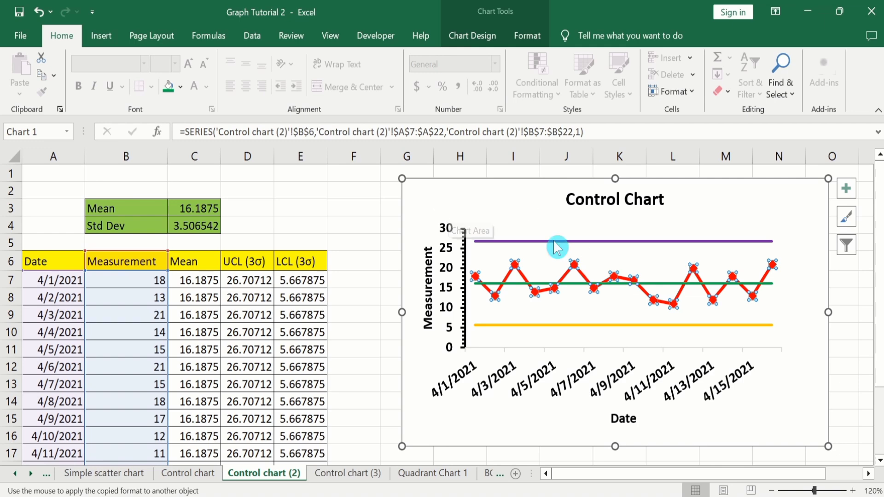
- Add a data label to only the last point (4/16/2021) of the UCL (3σ) line
{"action": "left_click", "coordinate": [626, 243]}
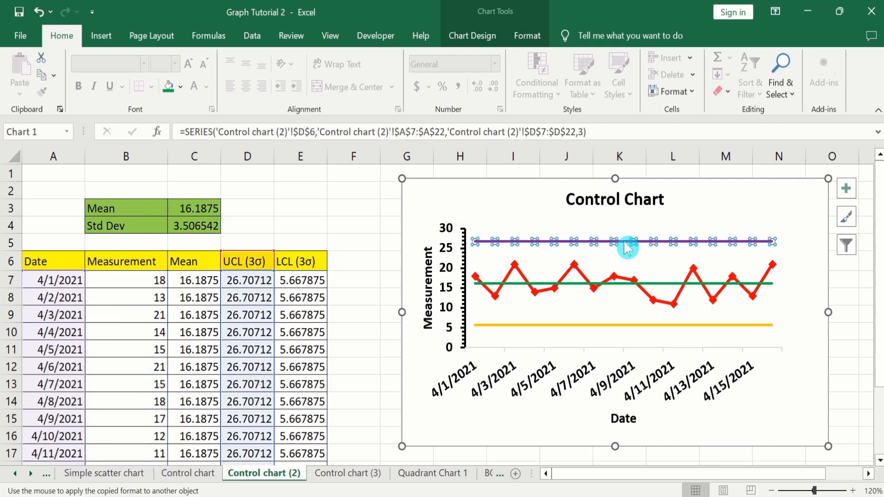
{"action": "left_click", "coordinate": [671, 242]}
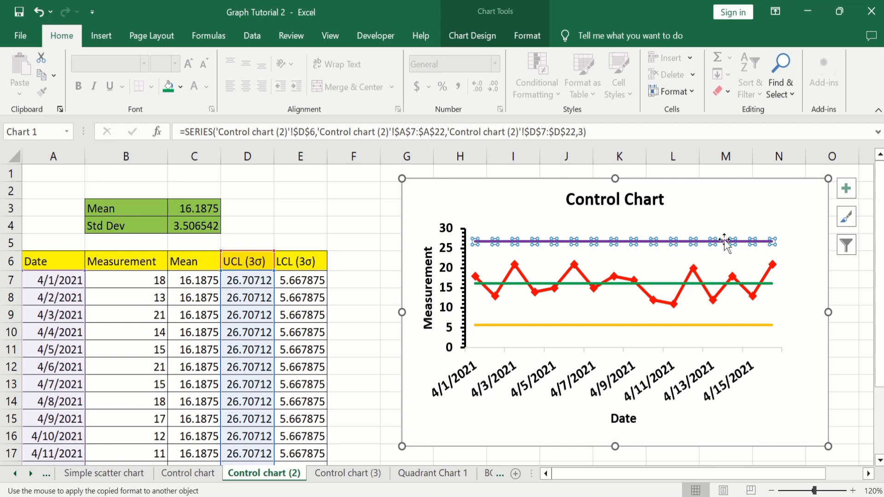
{"action": "mouse_move", "coordinate": [770, 240]}
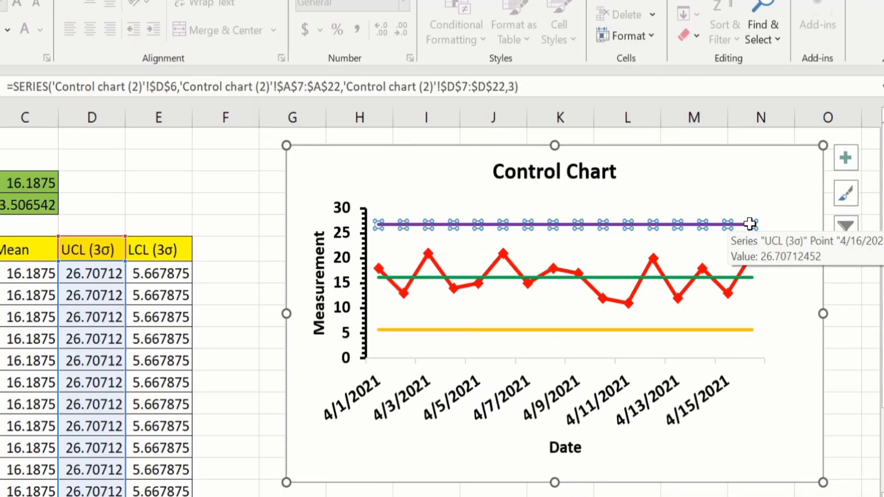
{"action": "left_click", "coordinate": [750, 224]}
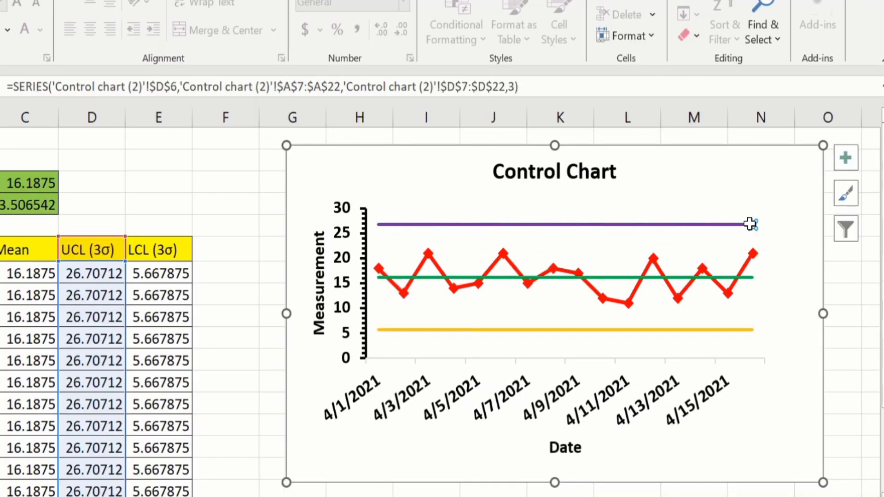
{"action": "left_click", "coordinate": [748, 229]}
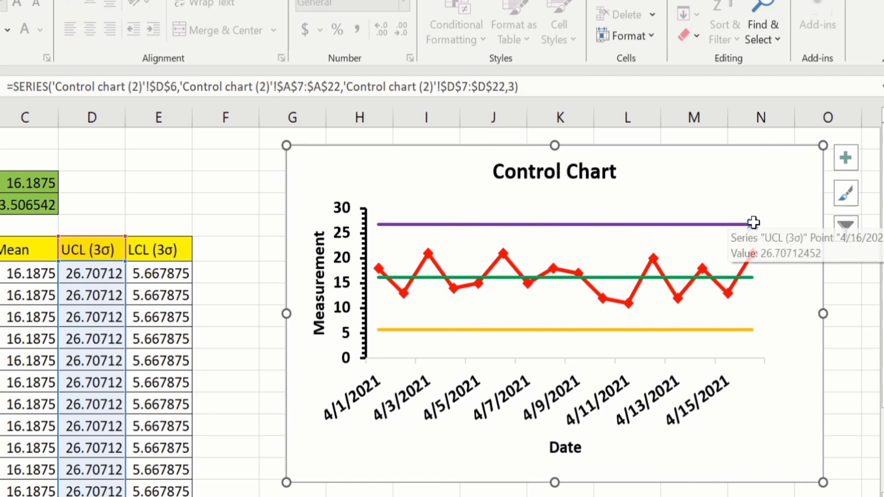
{"action": "left_click", "coordinate": [847, 159]}
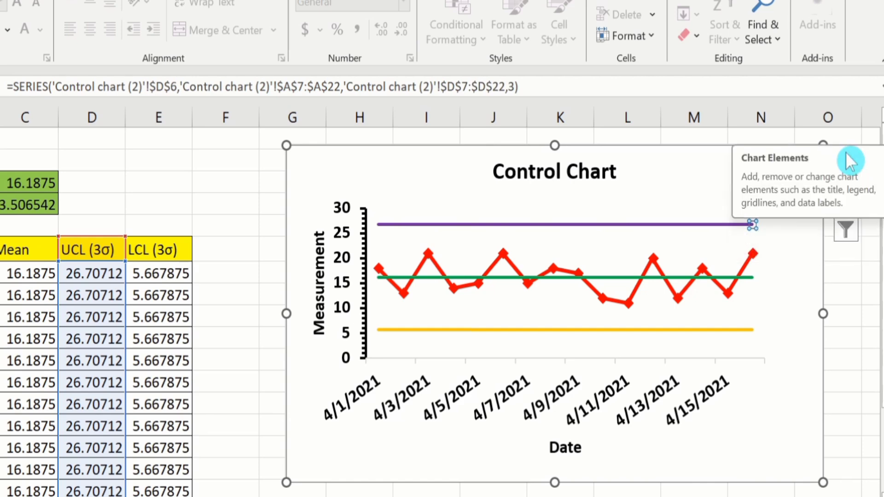
{"action": "left_click", "coordinate": [849, 159]}
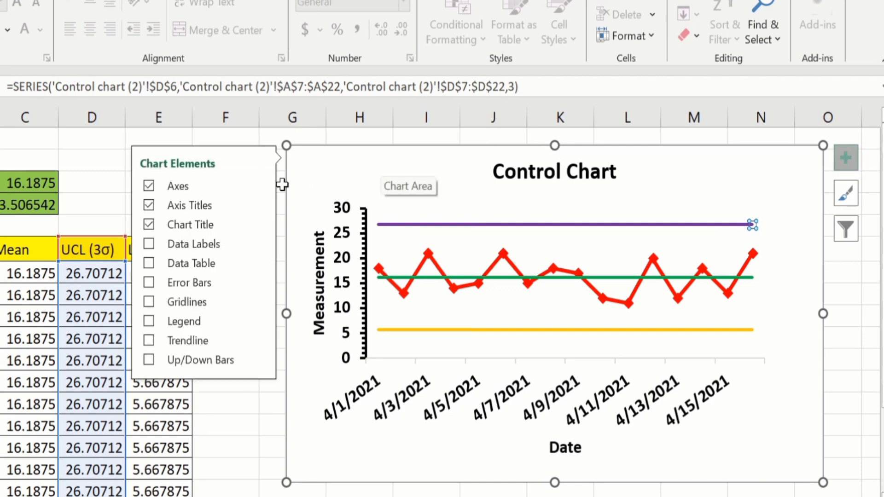
{"action": "left_click", "coordinate": [145, 242]}
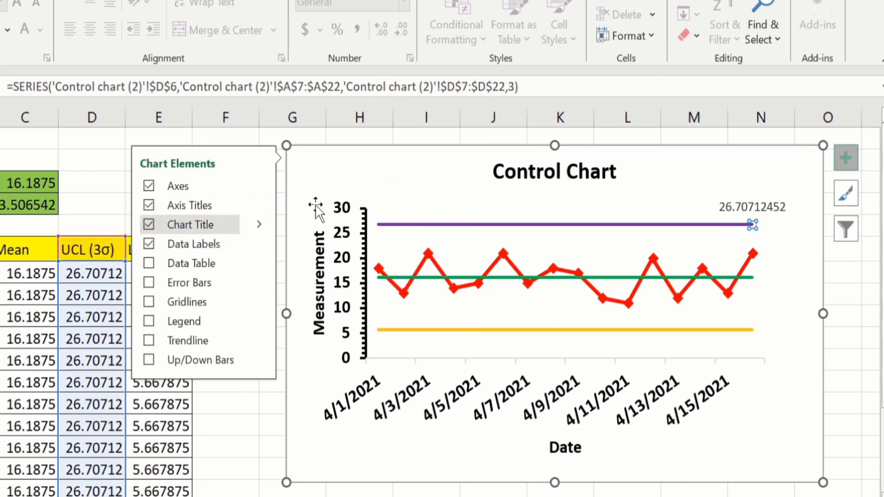
- Add a data label to only the last point of the green Mean line
{"action": "left_click", "coordinate": [618, 278]}
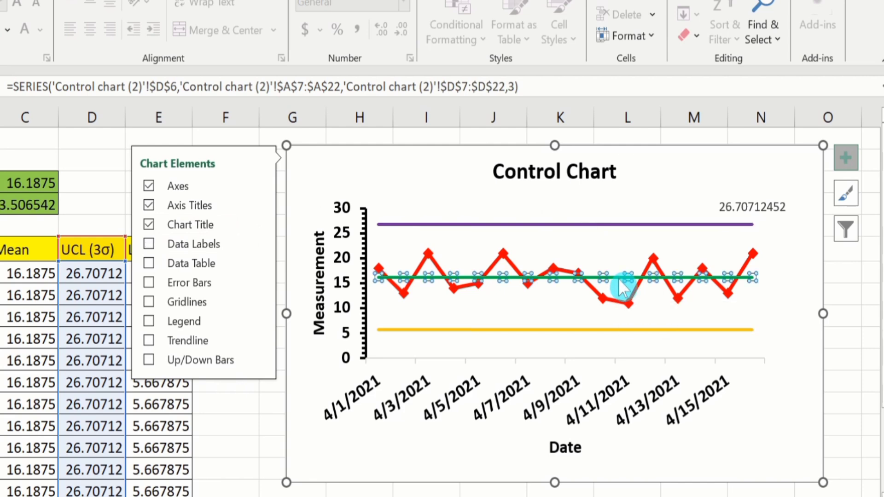
{"action": "left_click", "coordinate": [752, 277]}
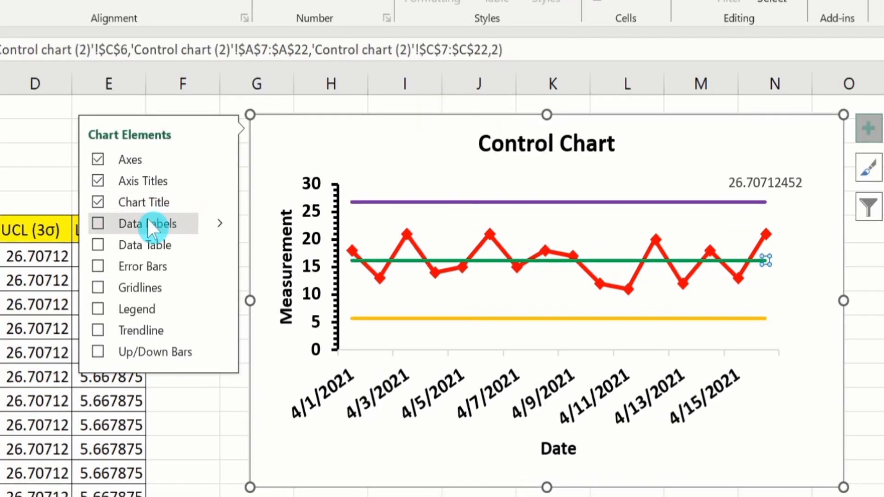
{"action": "left_click", "coordinate": [97, 224]}
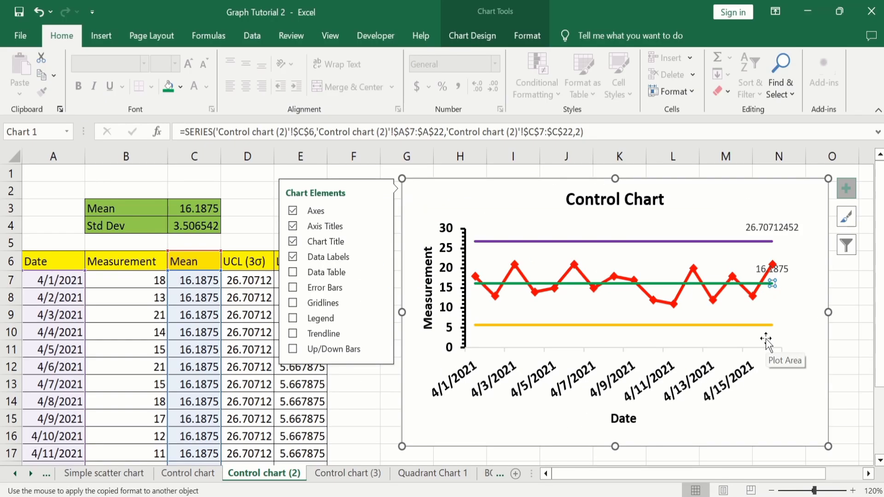
- Add a data label to only the last point (4/16/2021) of the LCL (3σ) line
{"action": "left_click", "coordinate": [683, 329]}
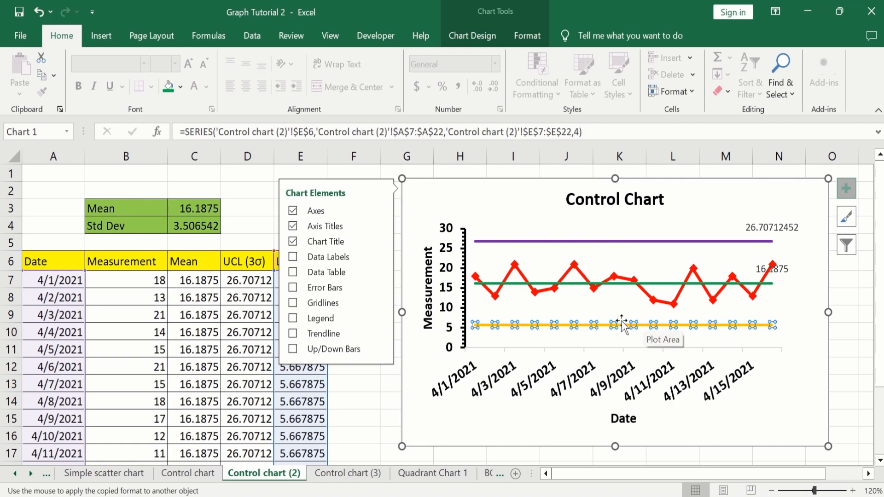
{"action": "left_click", "coordinate": [773, 330]}
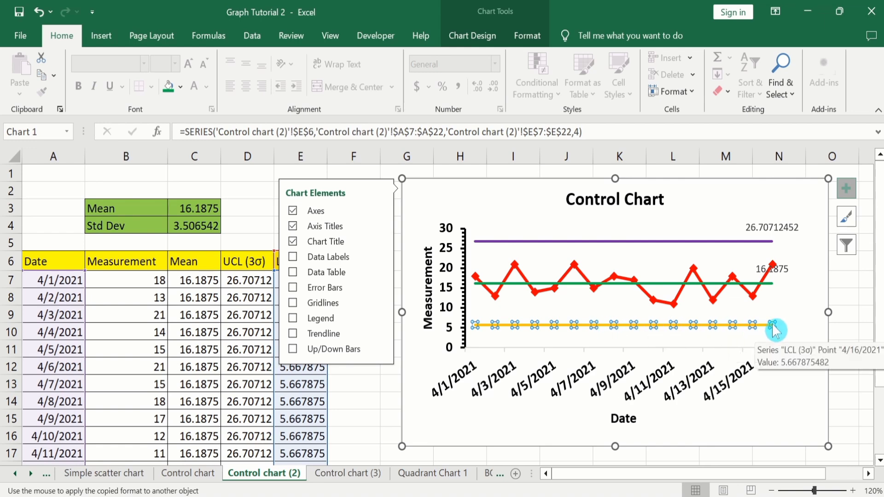
{"action": "left_click", "coordinate": [775, 329]}
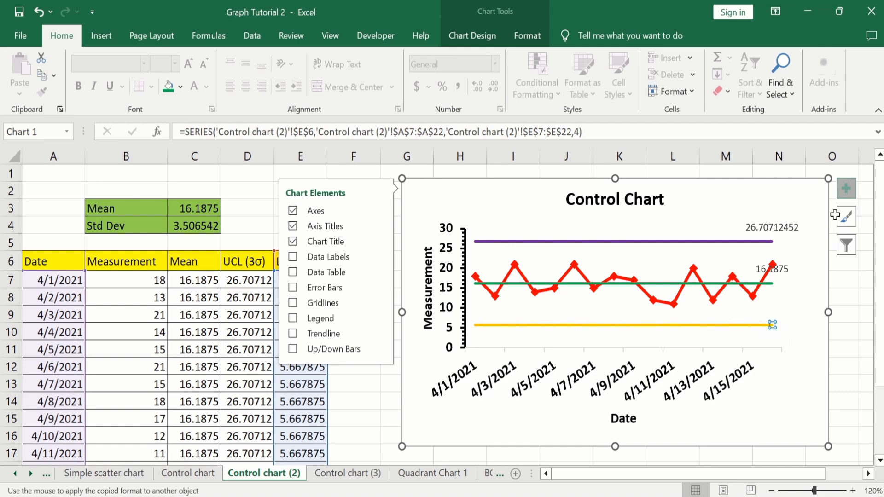
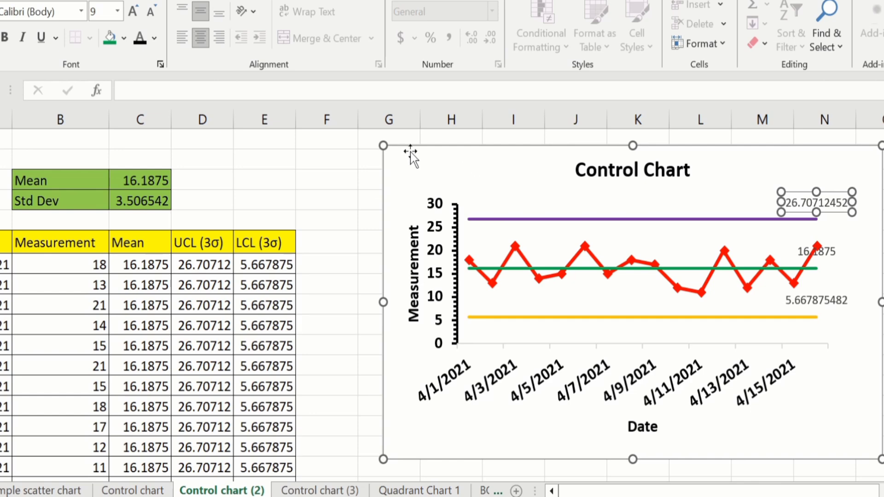
- Link the upper control limit's data label to header cell D6 with the formula ='Control chart (2)'!$D$6
{"action": "left_click", "coordinate": [206, 91]}
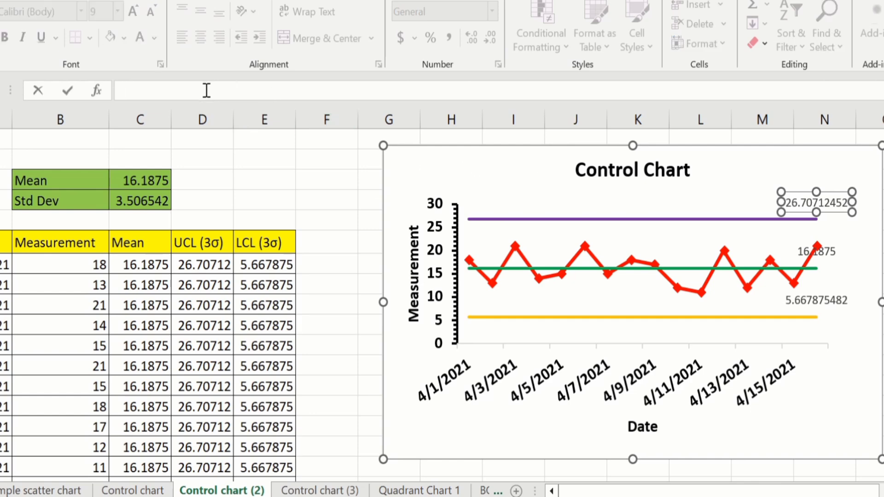
{"action": "type", "text": "="}
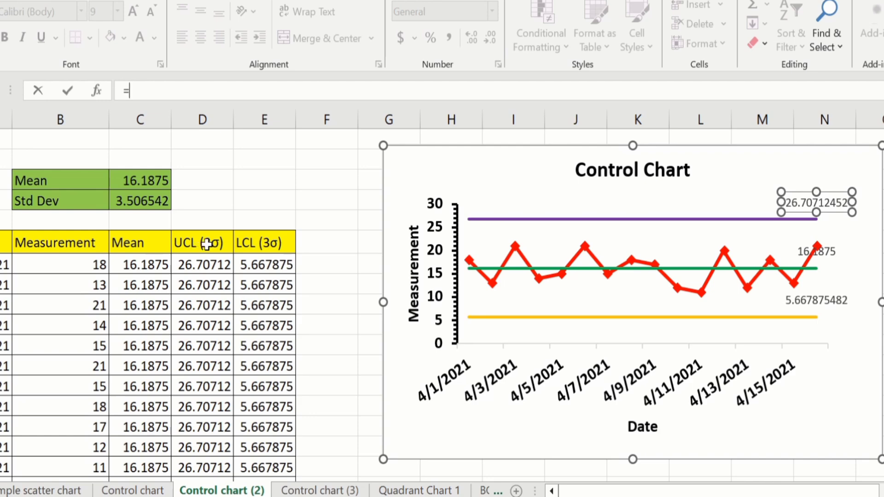
{"action": "left_click", "coordinate": [206, 244]}
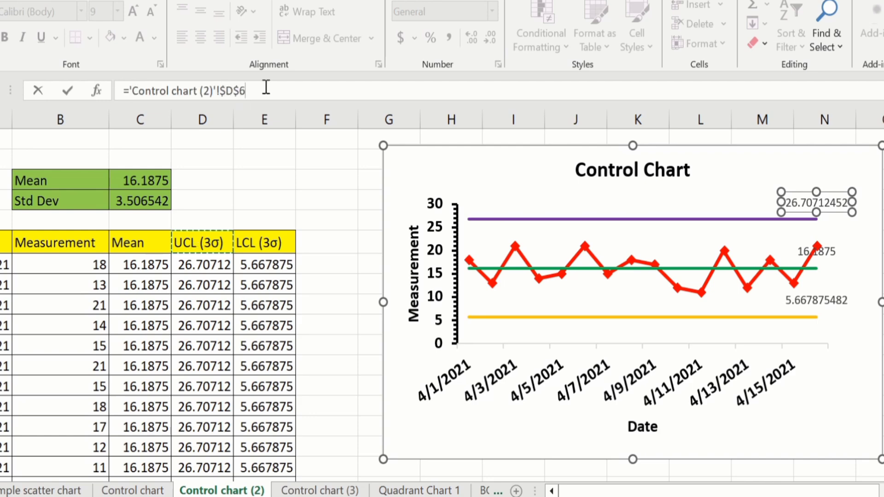
{"action": "key", "text": "Return"}
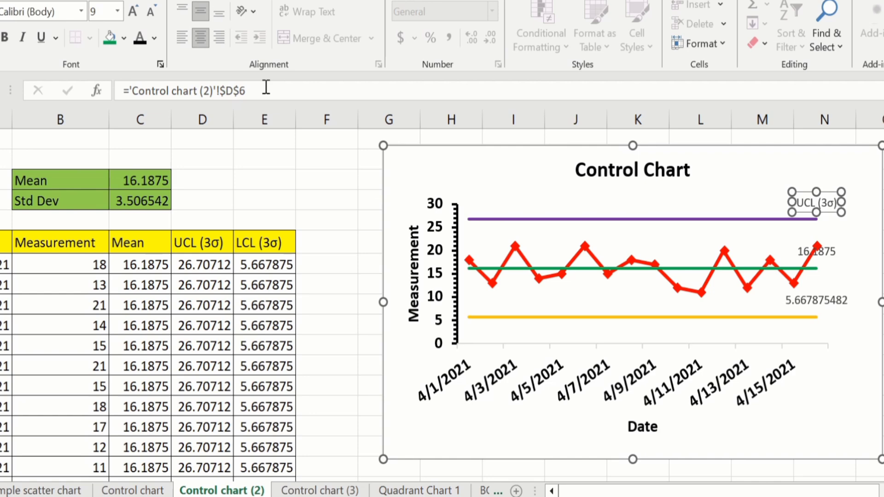
- Replace the text of the Mean line's data label with "Mean"
{"action": "left_click", "coordinate": [827, 251]}
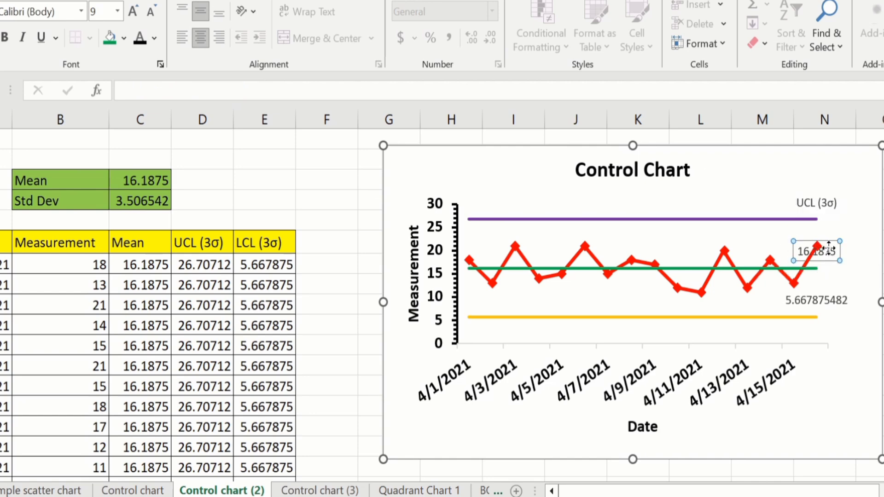
{"action": "left_click", "coordinate": [830, 249]}
{"action": "double_click", "coordinate": [835, 249]}
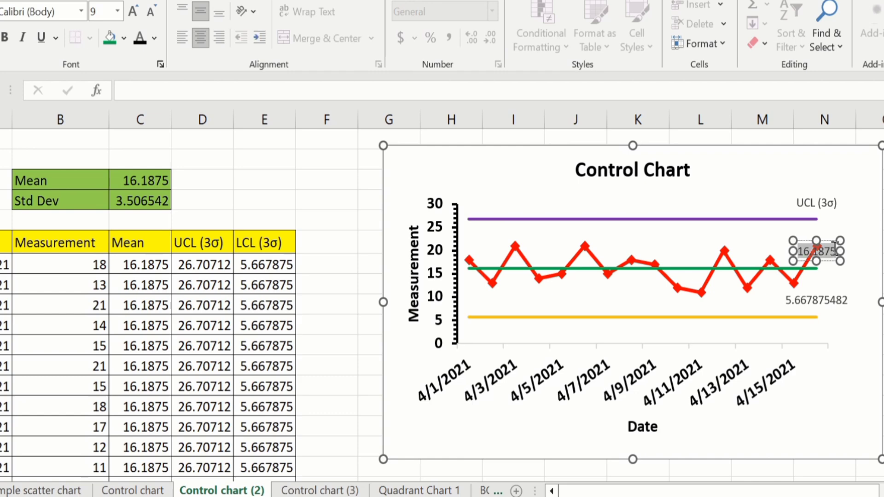
{"action": "type", "text": "M"}
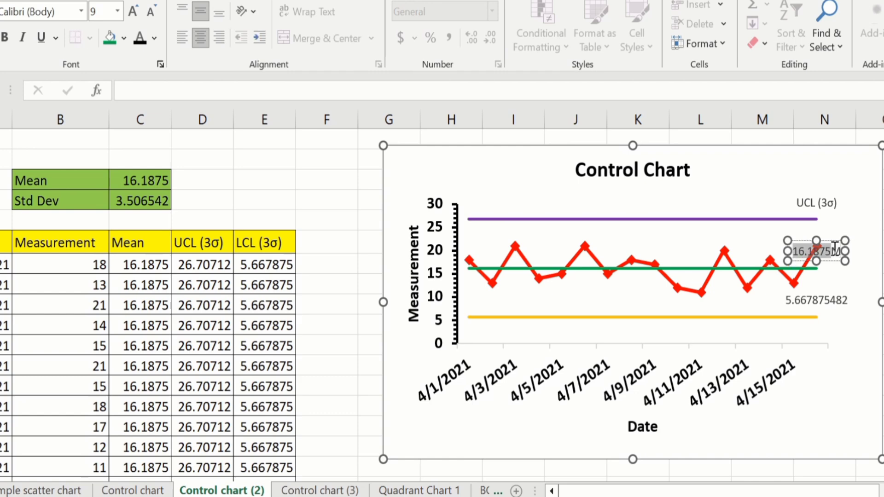
{"action": "key", "text": "BackSpace"}
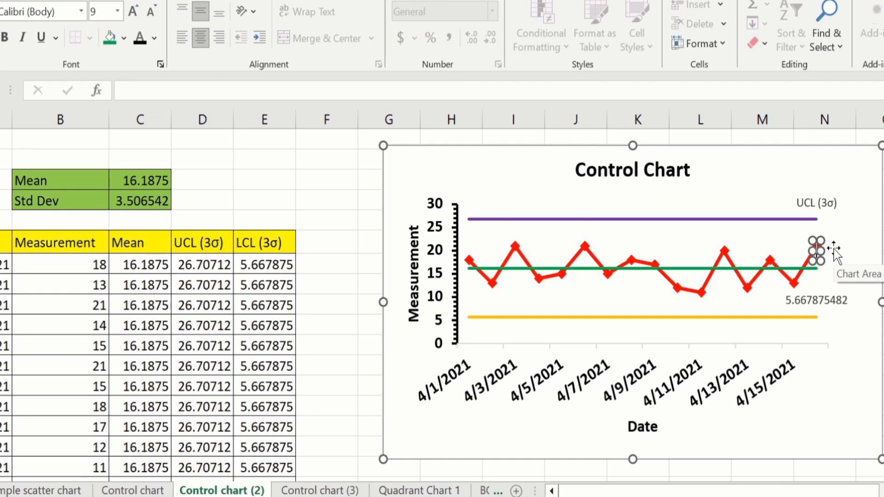
{"action": "type", "text": "Mea"}
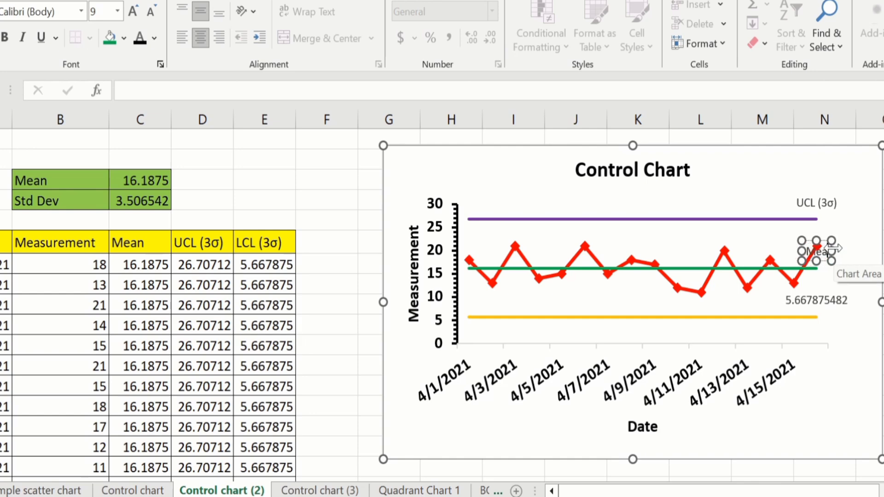
{"action": "type", "text": "n"}
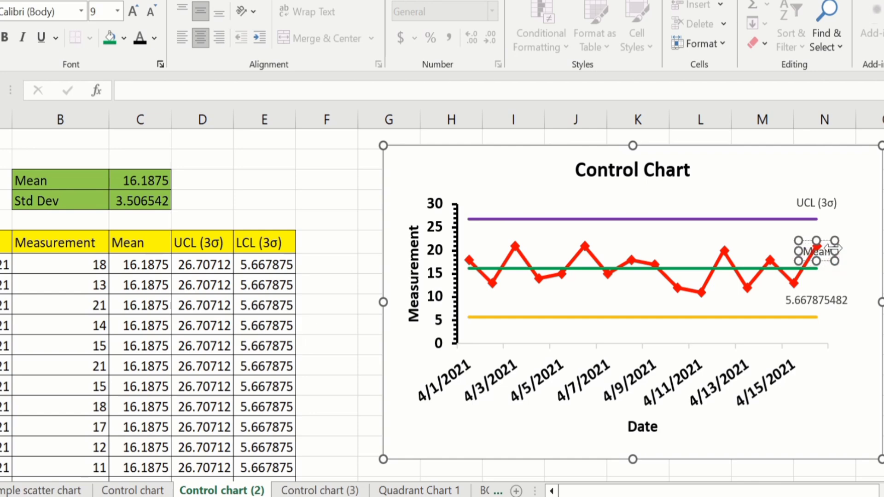
- Link the lower control limit's data label to header cell E6 with the formula ='Control chart (2)'!$E$6
{"action": "left_click", "coordinate": [826, 301]}
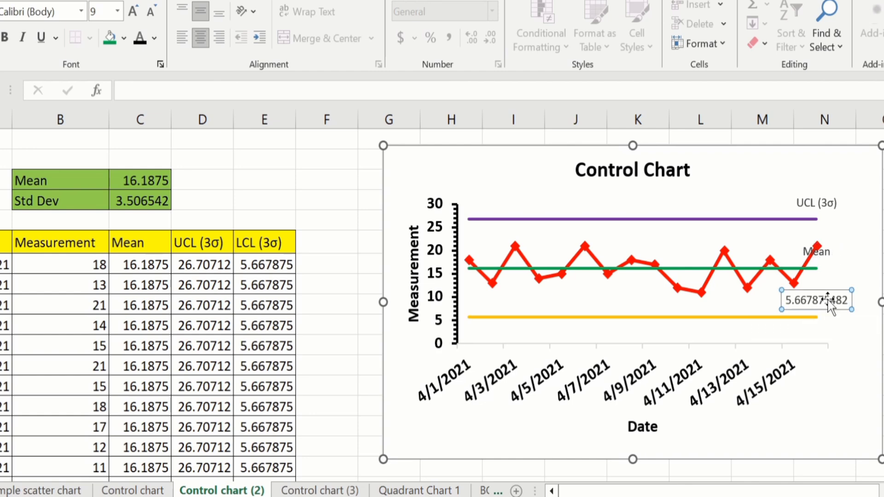
{"action": "left_click", "coordinate": [828, 300]}
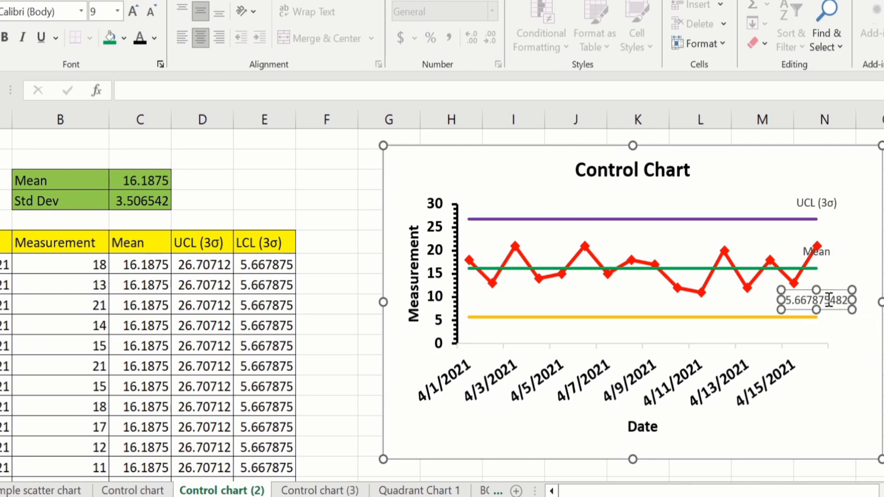
{"action": "left_click", "coordinate": [198, 88]}
{"action": "type", "text": "="}
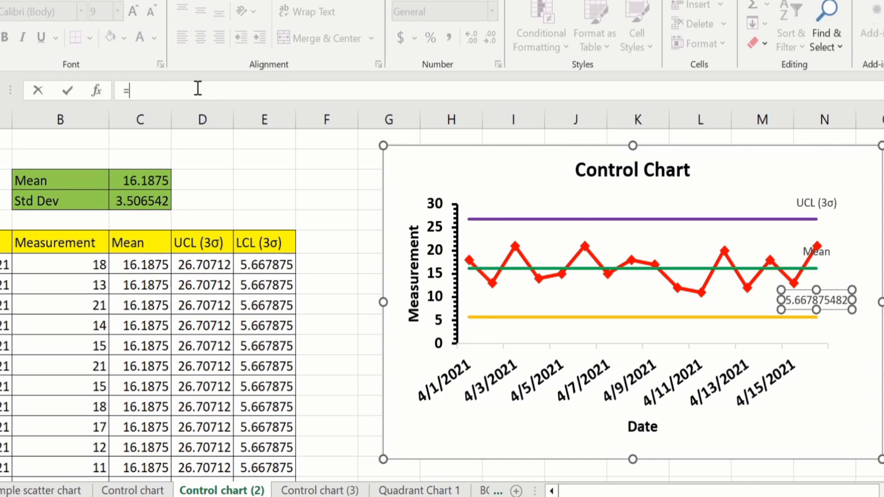
{"action": "left_click", "coordinate": [255, 246]}
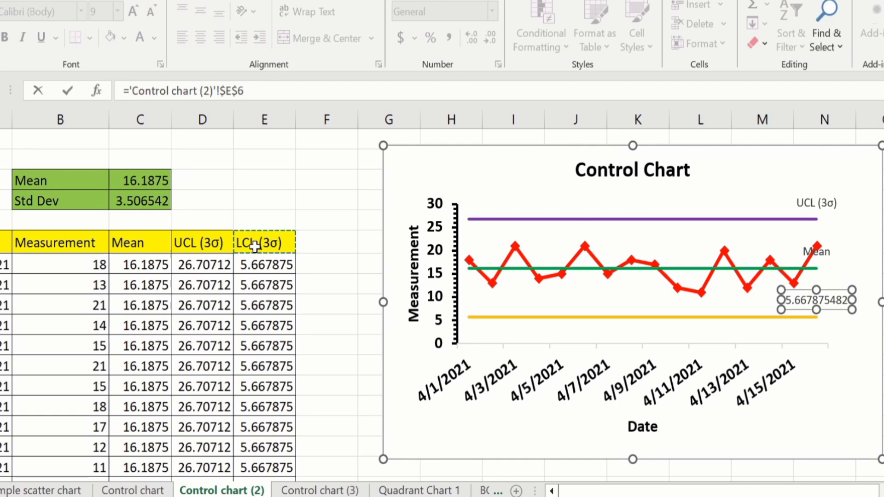
{"action": "key", "text": "Return"}
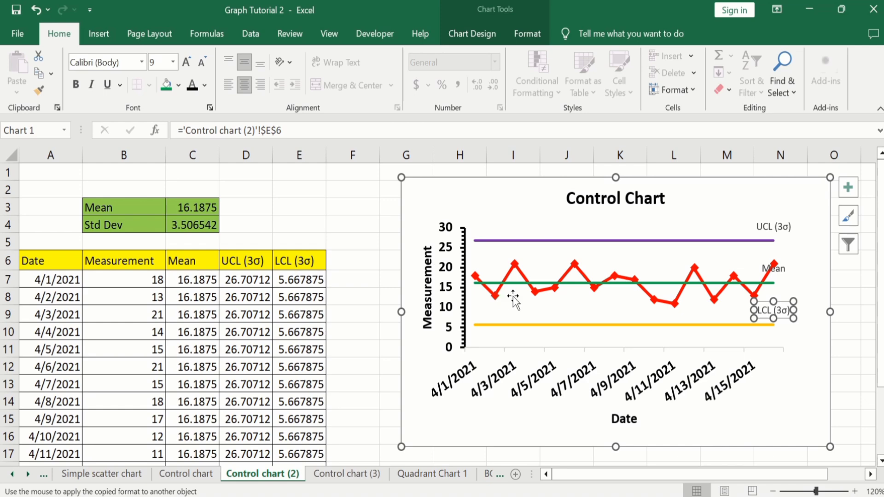
{"action": "left_click", "coordinate": [371, 332]}
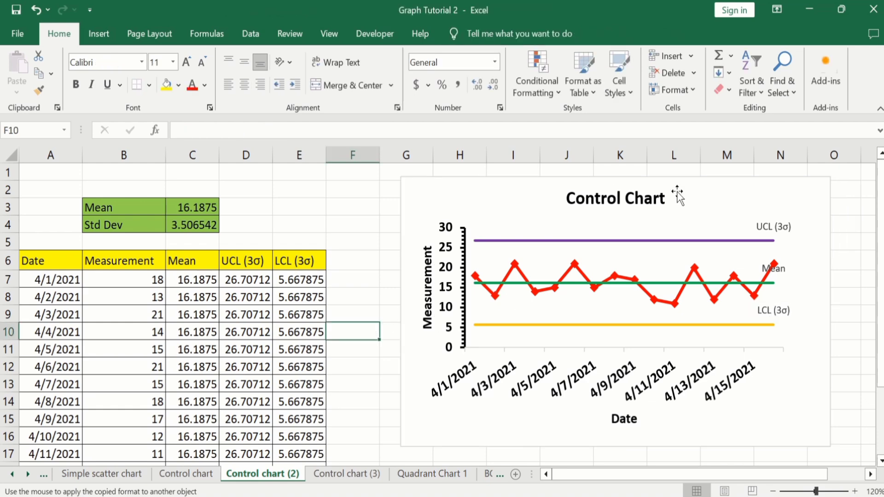
- Move the UCL (3σ) and Mean data labels just past the right ends of their lines, clear of the plotted data
{"action": "left_click", "coordinate": [773, 226]}
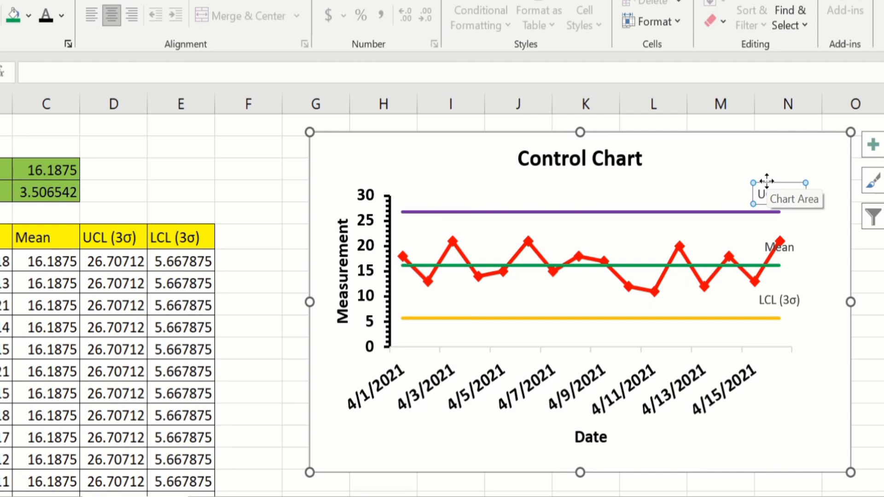
{"action": "left_click_drag", "start_coordinate": [767, 181], "coordinate": [824, 196]}
{"action": "left_click_drag", "start_coordinate": [796, 239], "coordinate": [789, 274]}
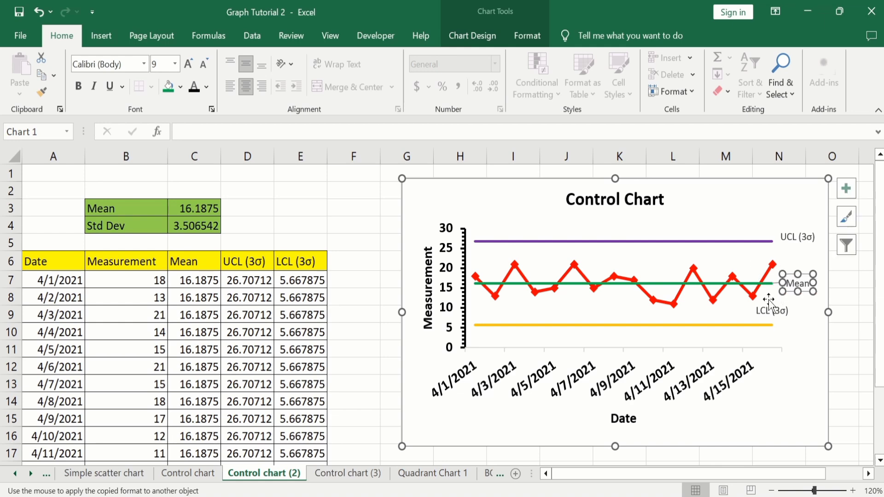
- Set the font size of the UCL (3σ) data label to 10.5
{"action": "left_click", "coordinate": [798, 238]}
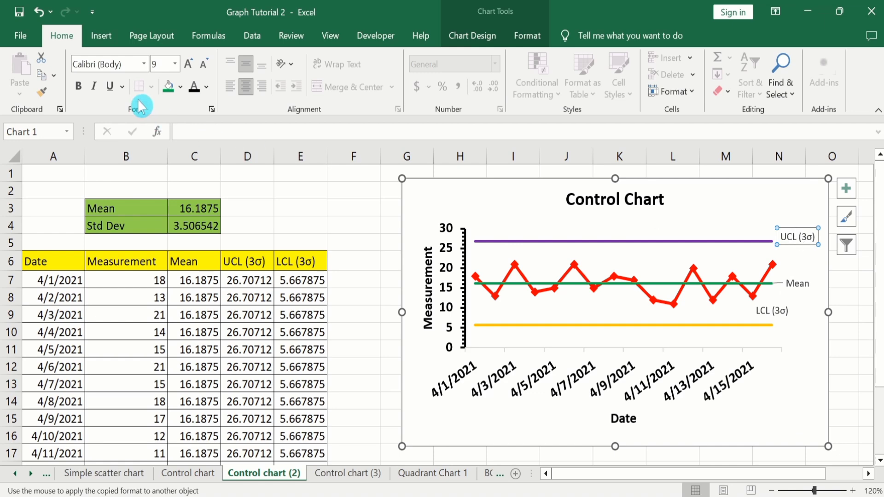
{"action": "left_click", "coordinate": [177, 65]}
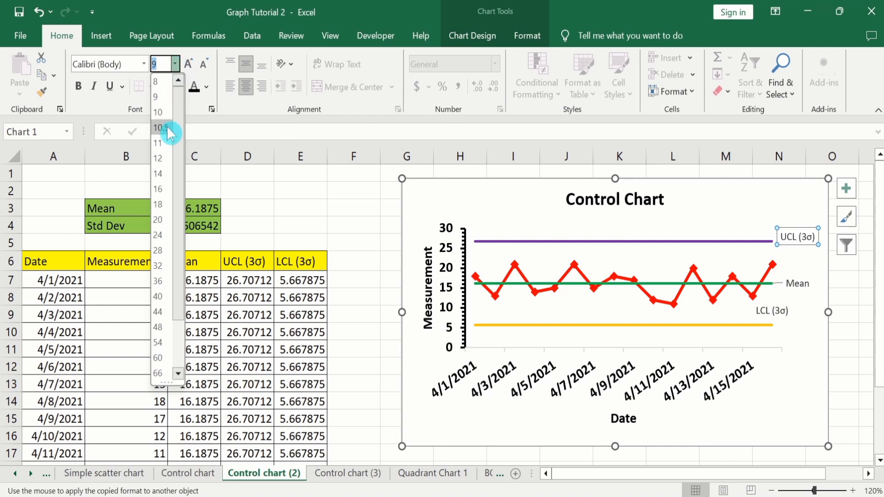
{"action": "left_click", "coordinate": [170, 139]}
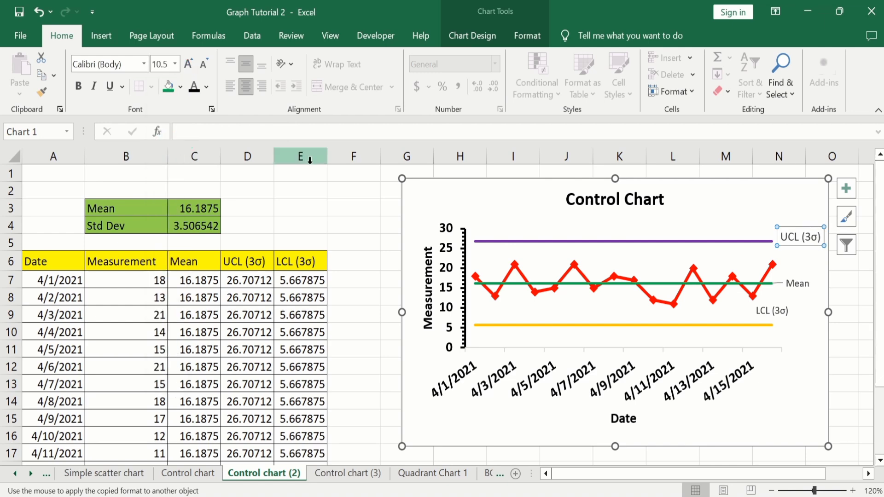